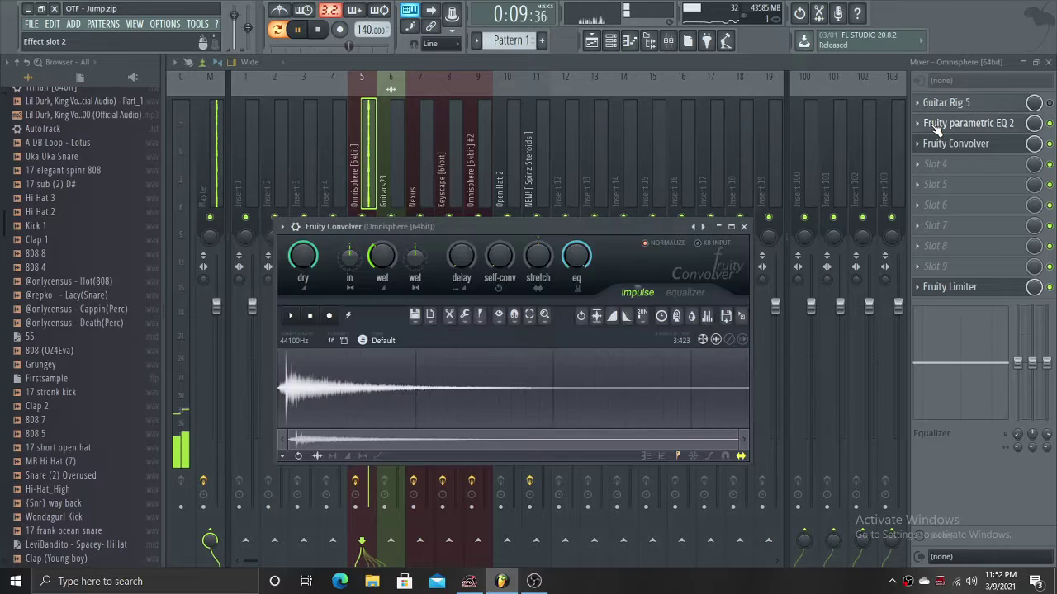
Inspect the Fruity Convolver effect on the Omnisphere mixer track and close its window.
{"action": "left_click", "coordinate": [662, 210]}
{"action": "left_click", "coordinate": [958, 144]}
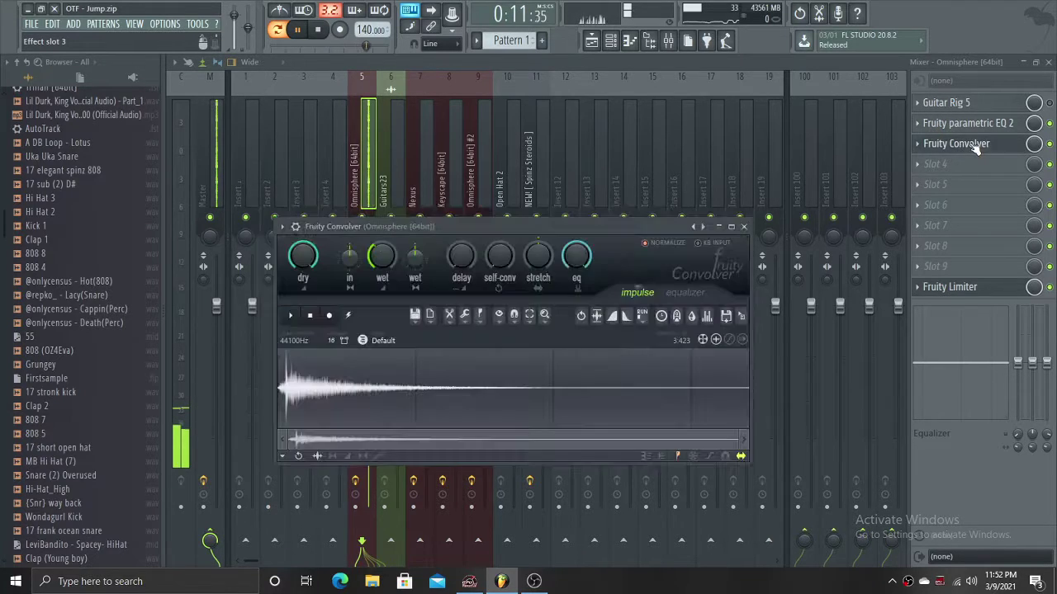
{"action": "left_click", "coordinate": [744, 225]}
Open the first Guitars23 audio clip from the playlist to examine its waveform, closing the Edison editor when done.
{"action": "left_click", "coordinate": [593, 43]}
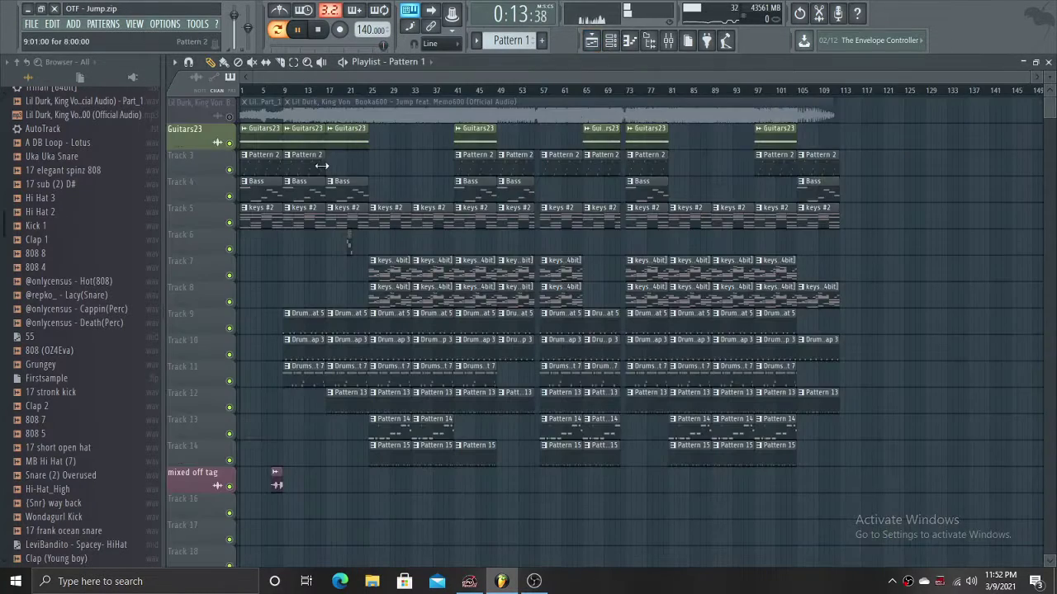
{"action": "double_click", "coordinate": [273, 130]}
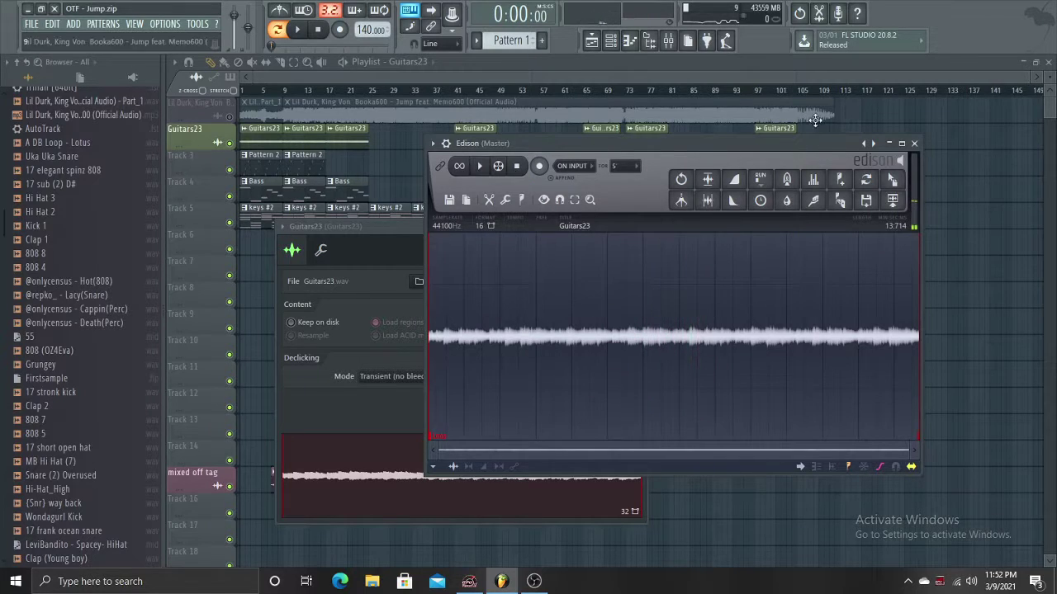
{"action": "left_click", "coordinate": [913, 144]}
Play the Bass pattern in the piano roll and inspect its Trilian instrument and mixer track.
{"action": "double_click", "coordinate": [272, 185]}
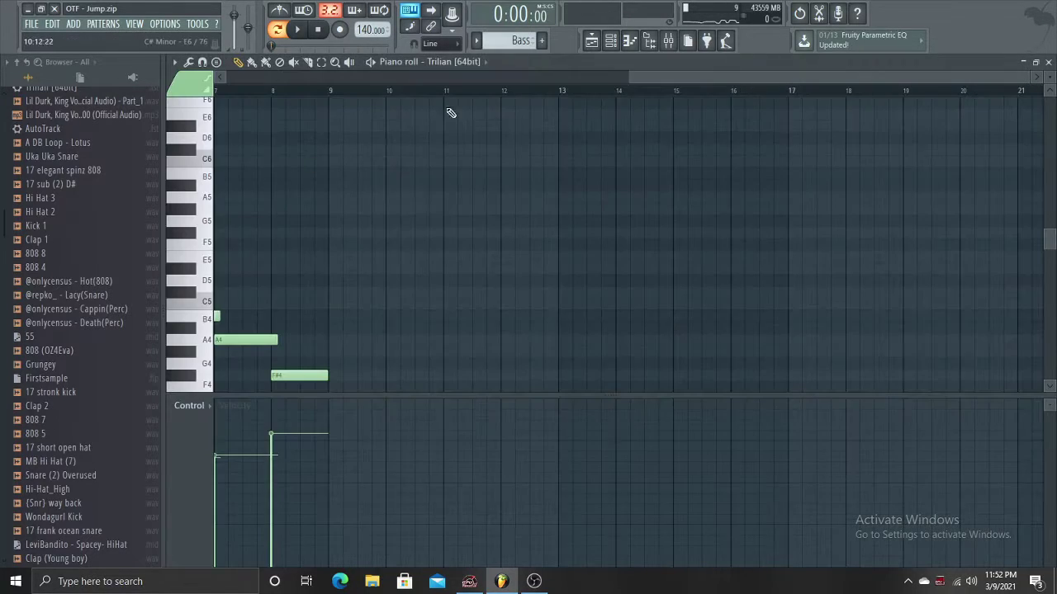
{"action": "key", "text": "space"}
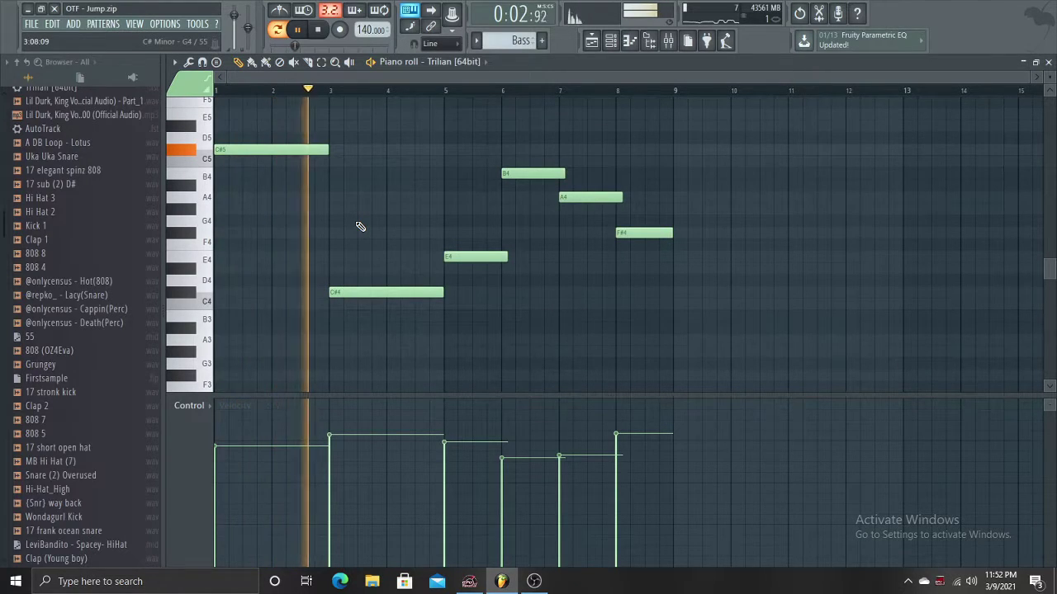
{"action": "key", "text": "F6"}
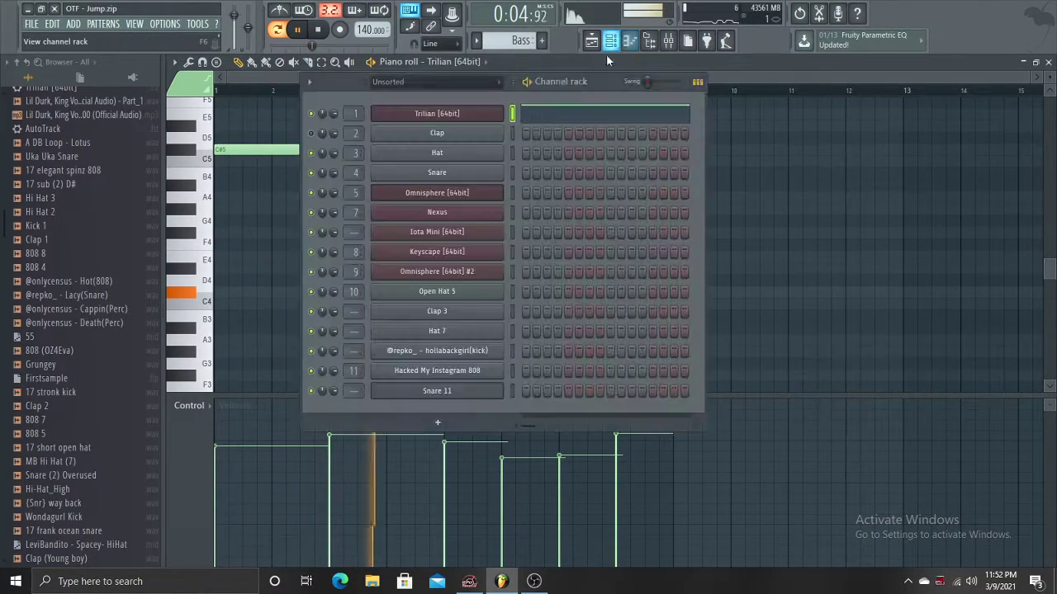
{"action": "left_click", "coordinate": [465, 114]}
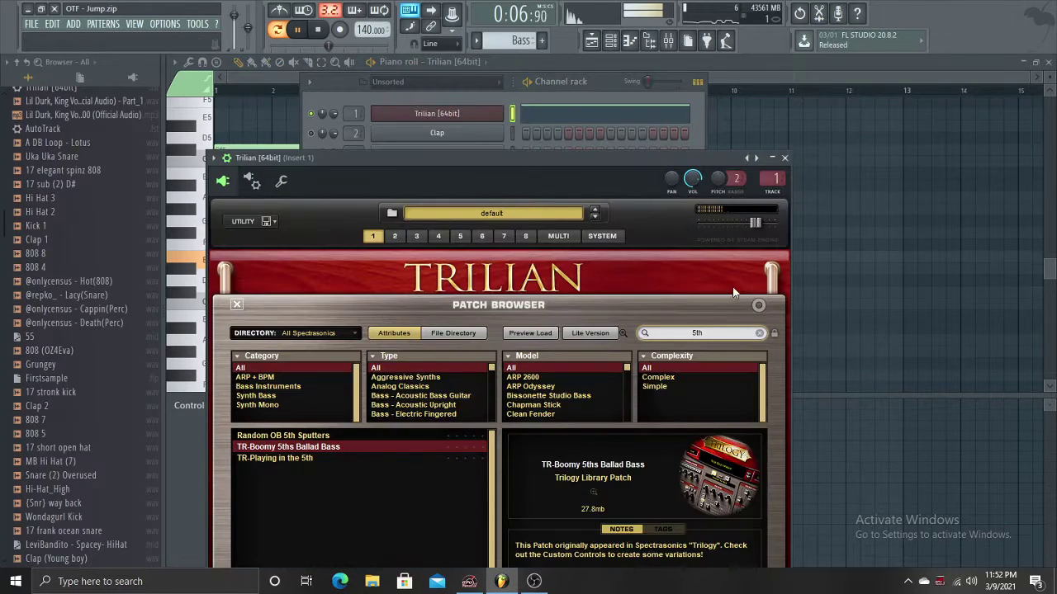
{"action": "left_click", "coordinate": [668, 43]}
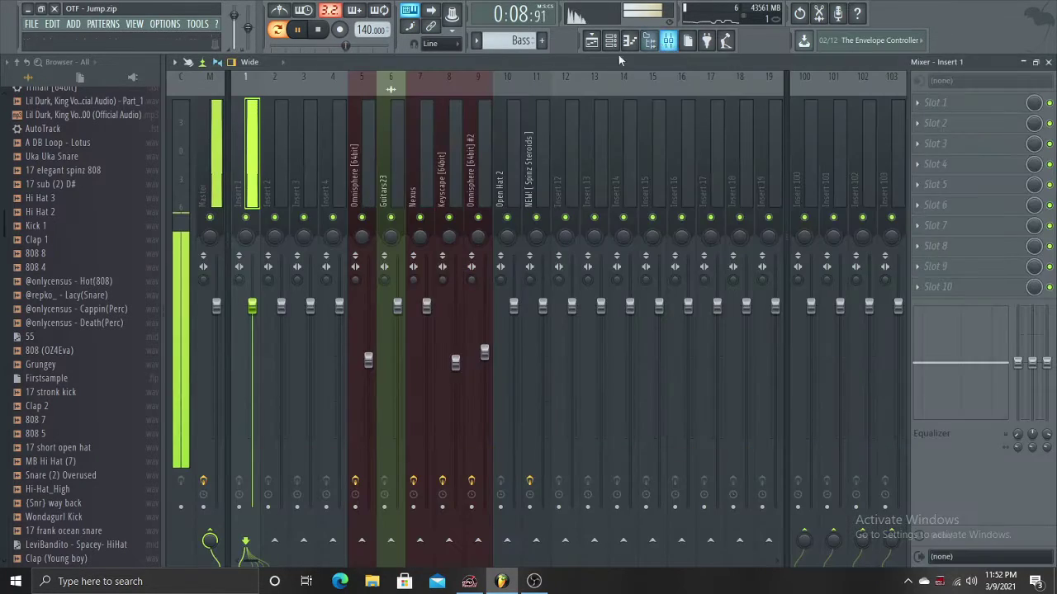
Reopen the Bass pattern from the playlist, review its notes from the first bar, and stop playback.
{"action": "left_click", "coordinate": [591, 43]}
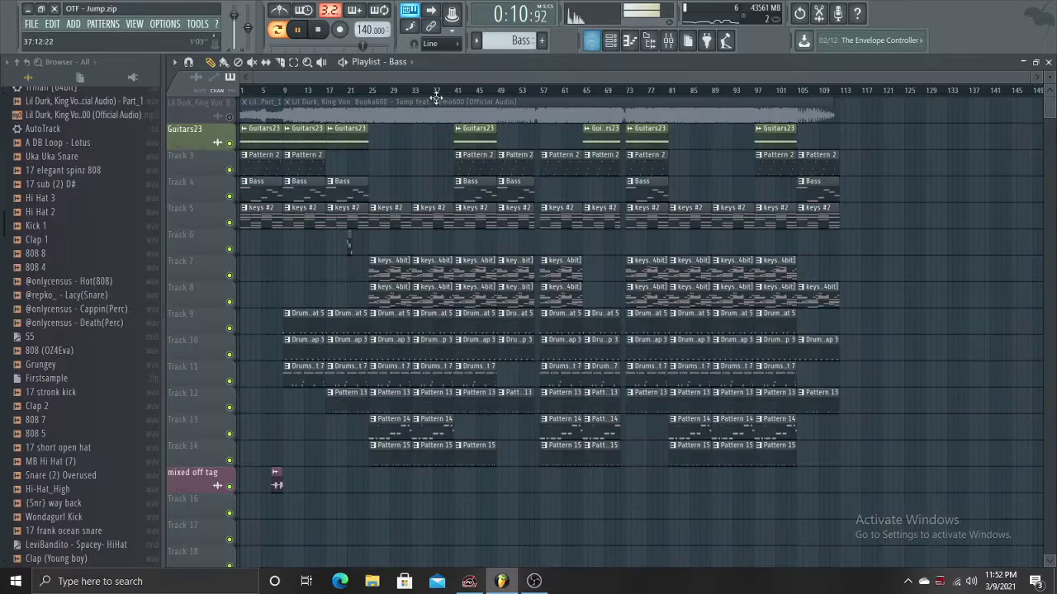
{"action": "double_click", "coordinate": [276, 185]}
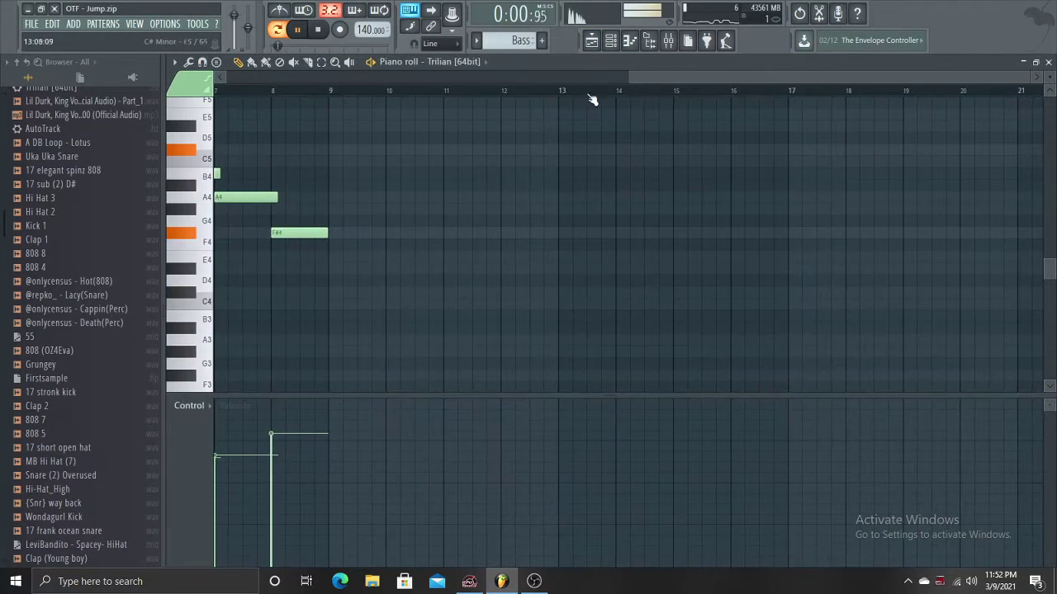
{"action": "left_click_drag", "start_coordinate": [635, 73], "coordinate": [308, 80]}
{"action": "key", "text": "space"}
Open the keys #2 pattern from Track 5 and inspect the patch loaded in its Omnisphere #2 instrument.
{"action": "key", "text": "F5"}
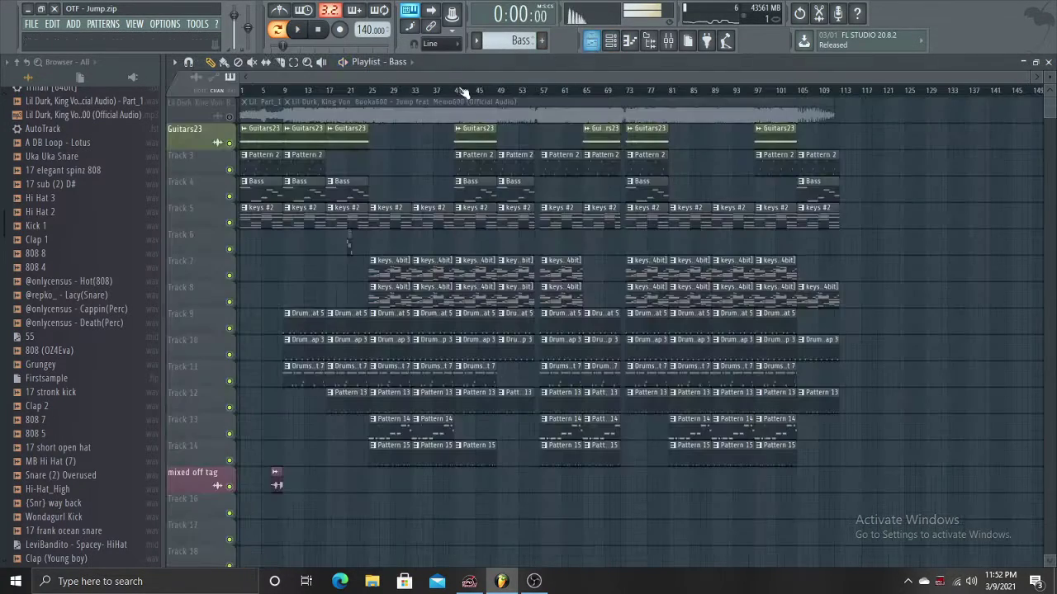
{"action": "double_click", "coordinate": [272, 212]}
{"action": "left_click_drag", "start_coordinate": [614, 77], "coordinate": [279, 78]}
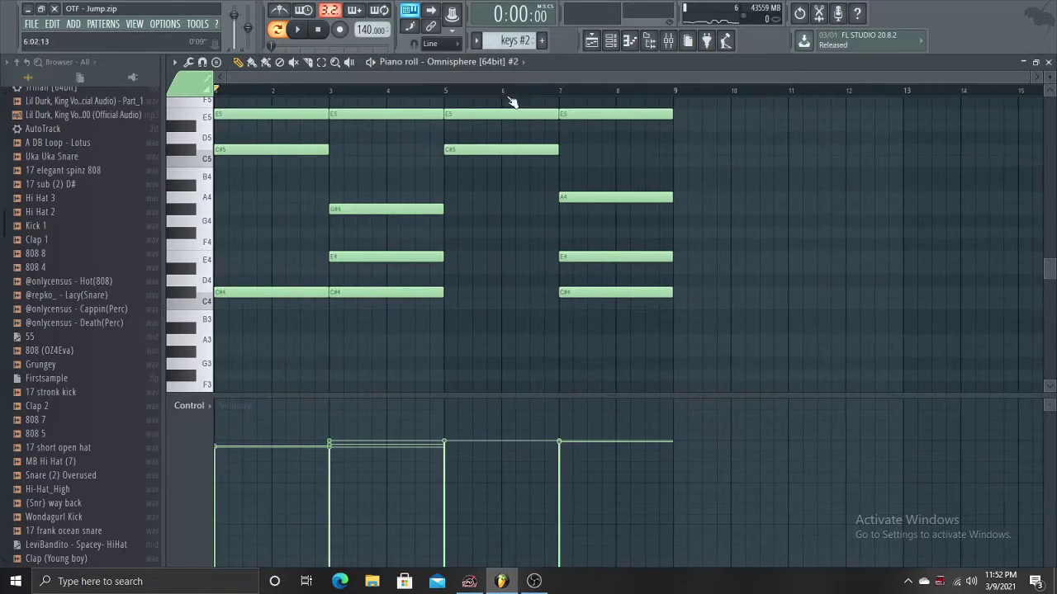
{"action": "left_click", "coordinate": [612, 40]}
{"action": "left_click", "coordinate": [471, 274]}
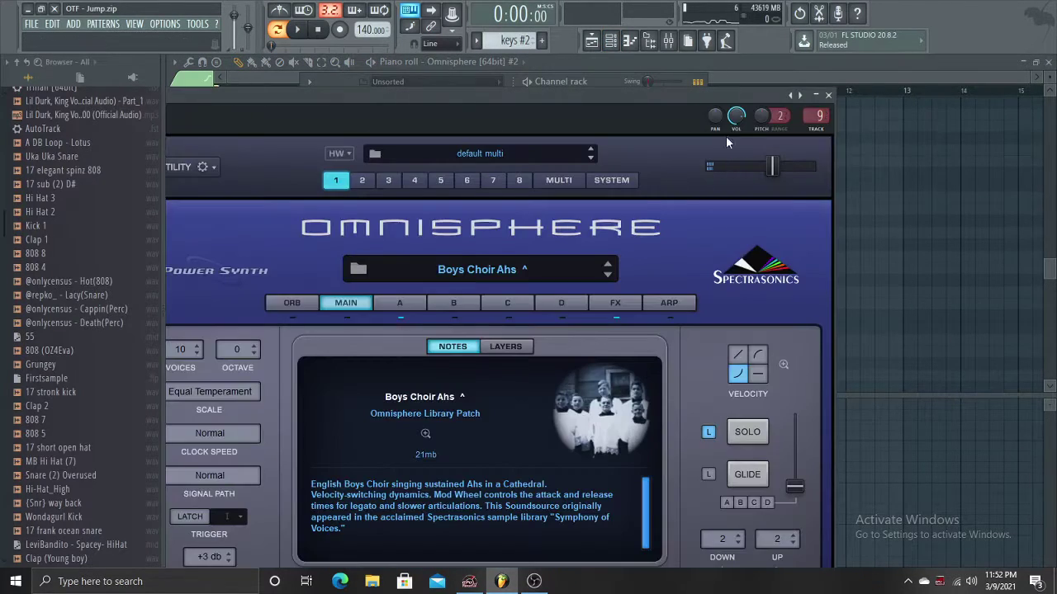
{"action": "left_click", "coordinate": [828, 96]}
Inspect the Fruity Convolver and Fruity parametric EQ 2 effects on the Omnisphere #2 mixer track.
{"action": "left_click", "coordinate": [677, 45]}
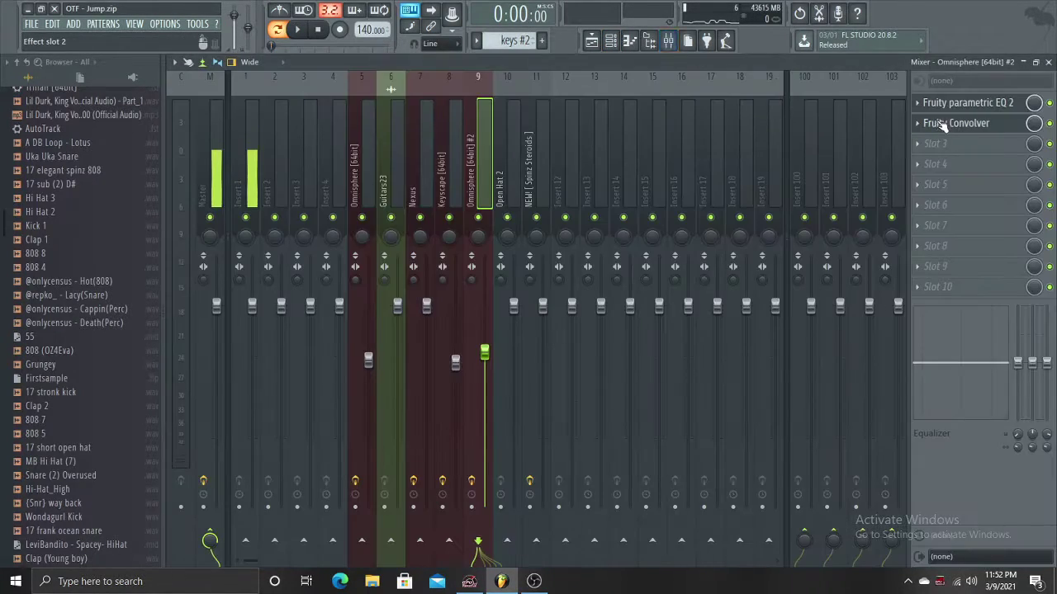
{"action": "left_click", "coordinate": [916, 124]}
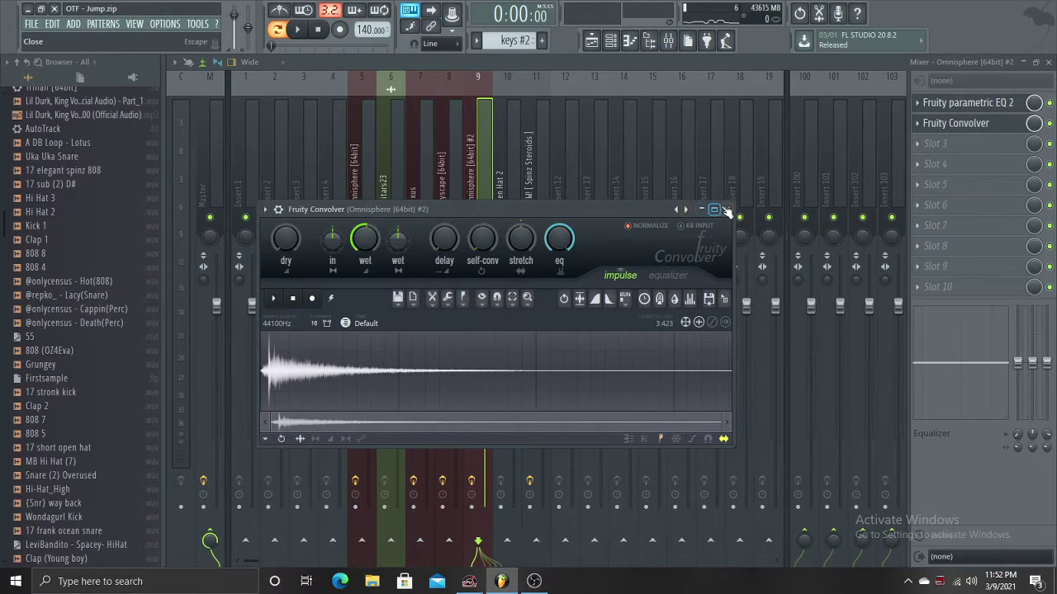
{"action": "left_click", "coordinate": [725, 210]}
{"action": "left_click", "coordinate": [936, 104]}
{"action": "left_click", "coordinate": [936, 104]}
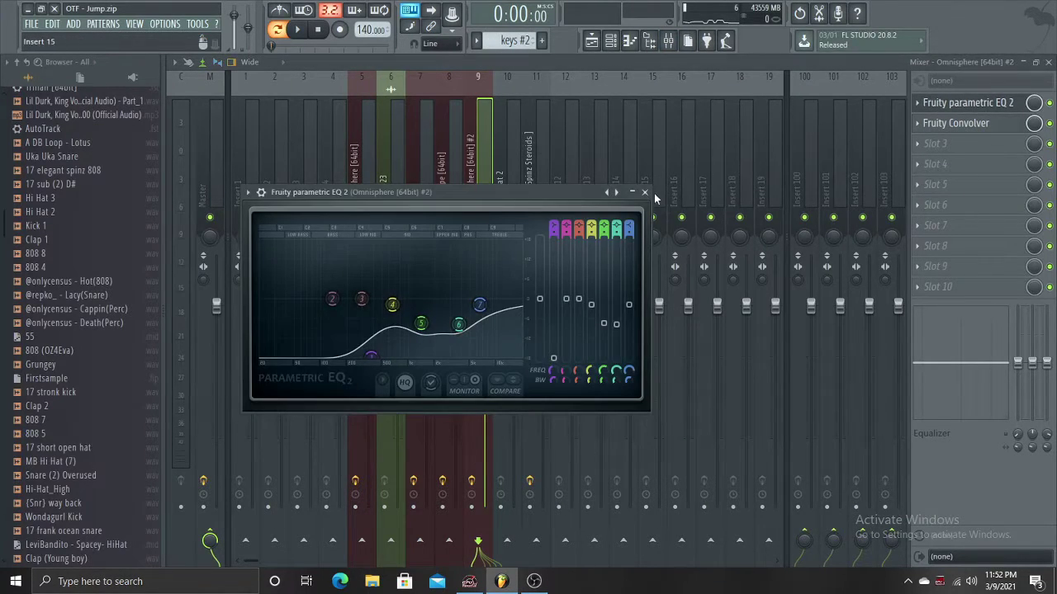
{"action": "left_click", "coordinate": [645, 192]}
Play the keys #2 chords in the piano roll, skipping ahead to bars 5 and 7, and stop playback.
{"action": "key", "text": "space"}
{"action": "left_click", "coordinate": [625, 45]}
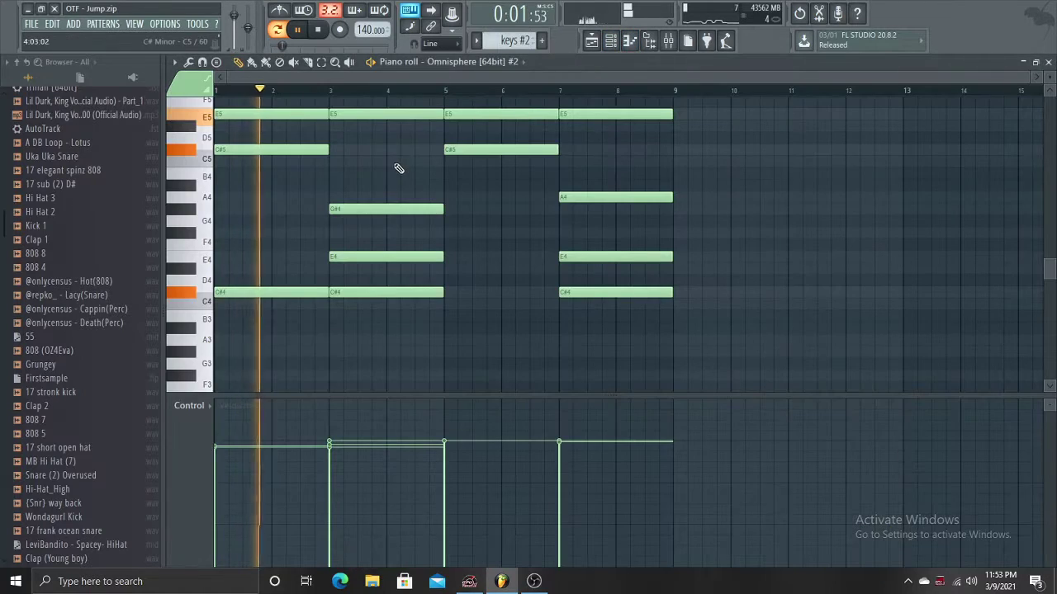
{"action": "scroll", "coordinate": [807, 154], "scroll_direction": "down", "scroll_amount": 3}
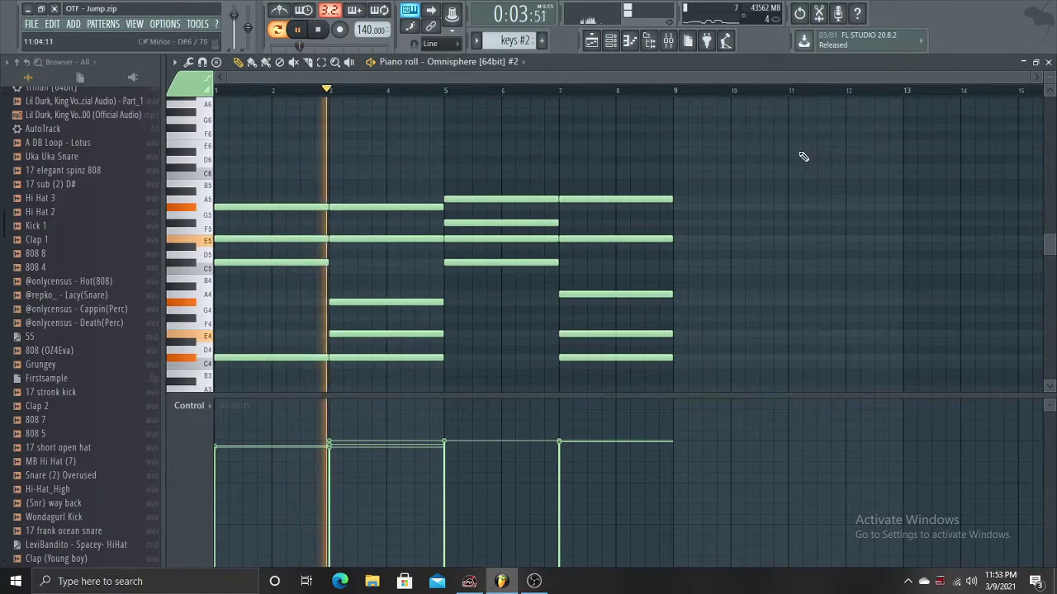
{"action": "left_click", "coordinate": [444, 90]}
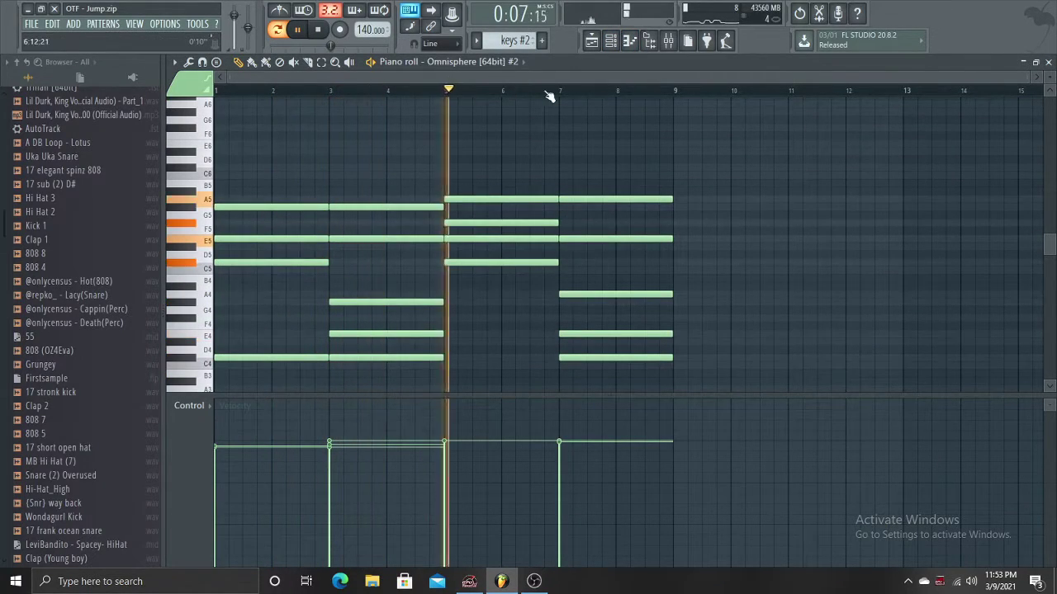
{"action": "left_click", "coordinate": [563, 90]}
{"action": "key", "text": "space"}
Open the Iota Mini keys pattern from Track 7 and inspect the preset loaded in its Iota Mini instrument.
{"action": "key", "text": "F5"}
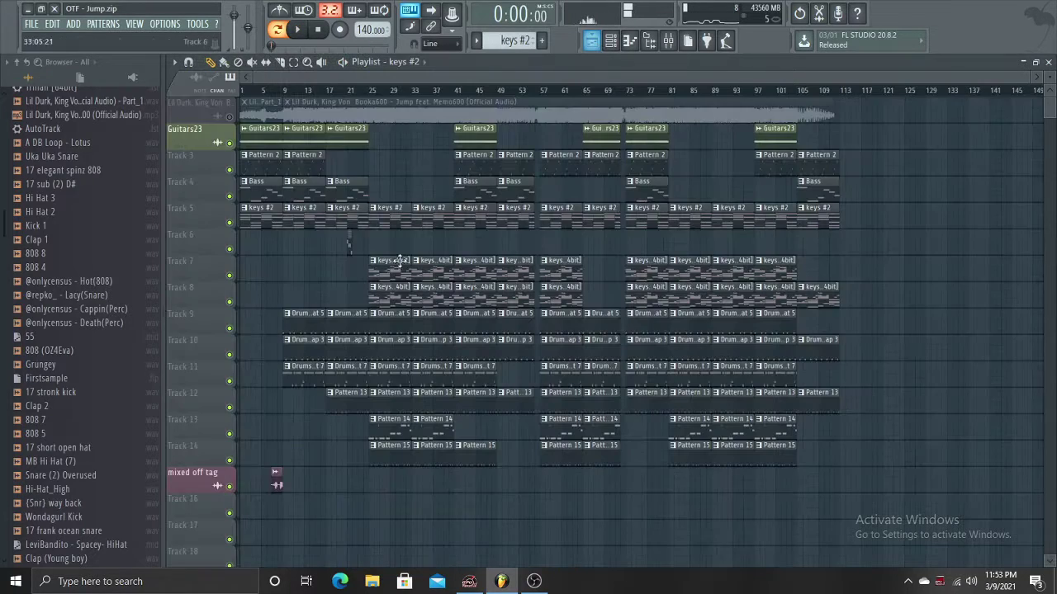
{"action": "double_click", "coordinate": [391, 264]}
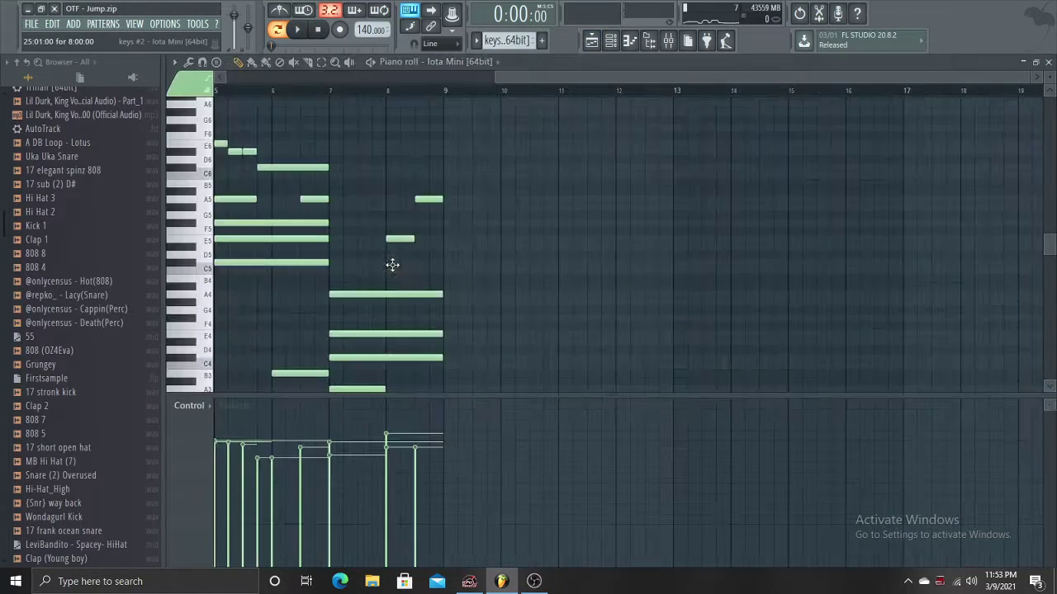
{"action": "left_click", "coordinate": [611, 41]}
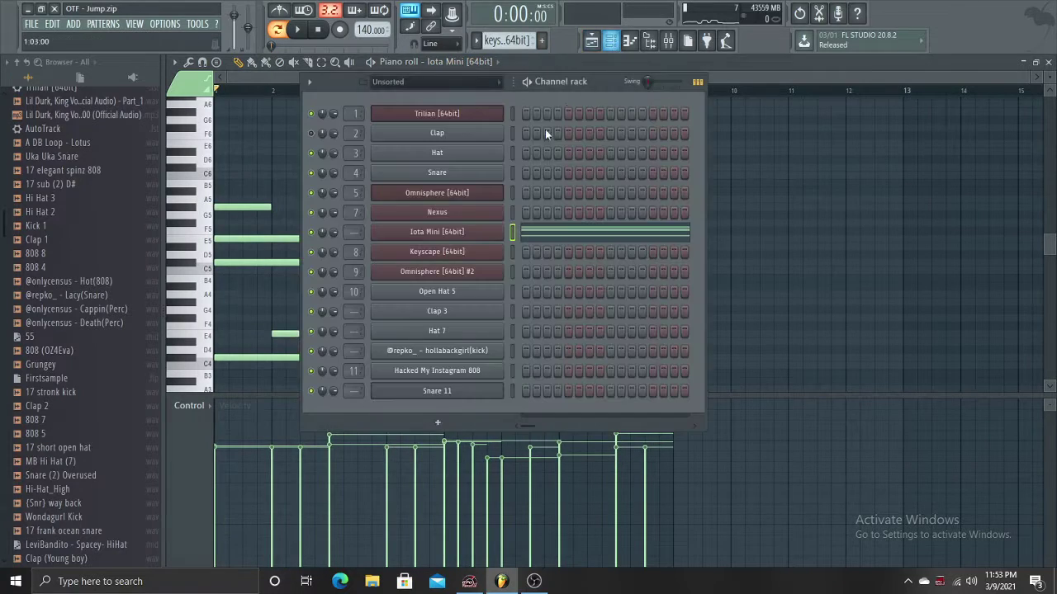
{"action": "left_click", "coordinate": [451, 235]}
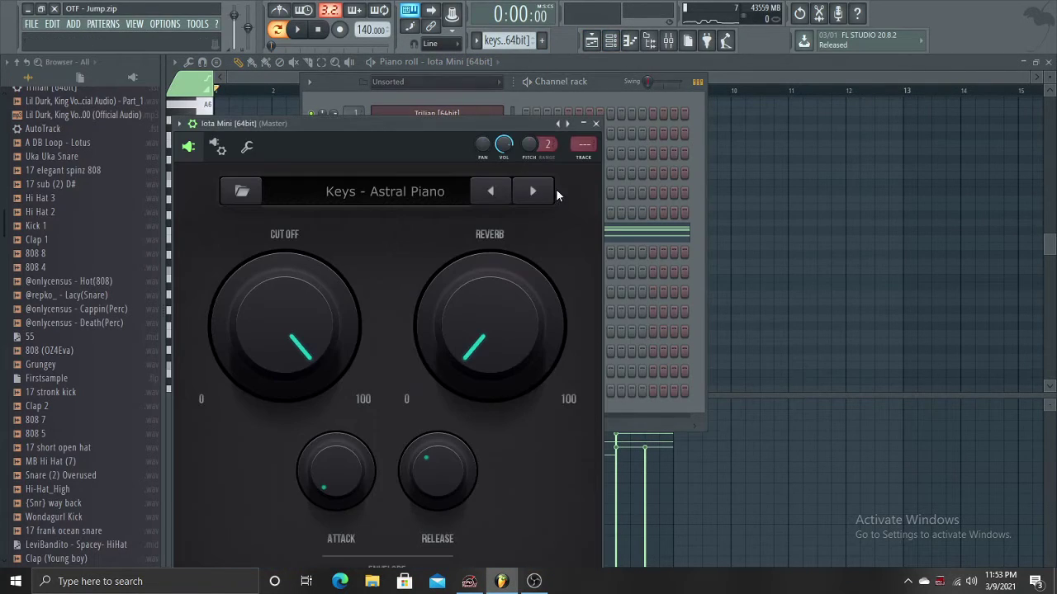
{"action": "left_click", "coordinate": [596, 124]}
Play the Iota Mini keys pattern and examine its high and low notes in the piano roll.
{"action": "left_click", "coordinate": [774, 71]}
{"action": "key", "text": "space"}
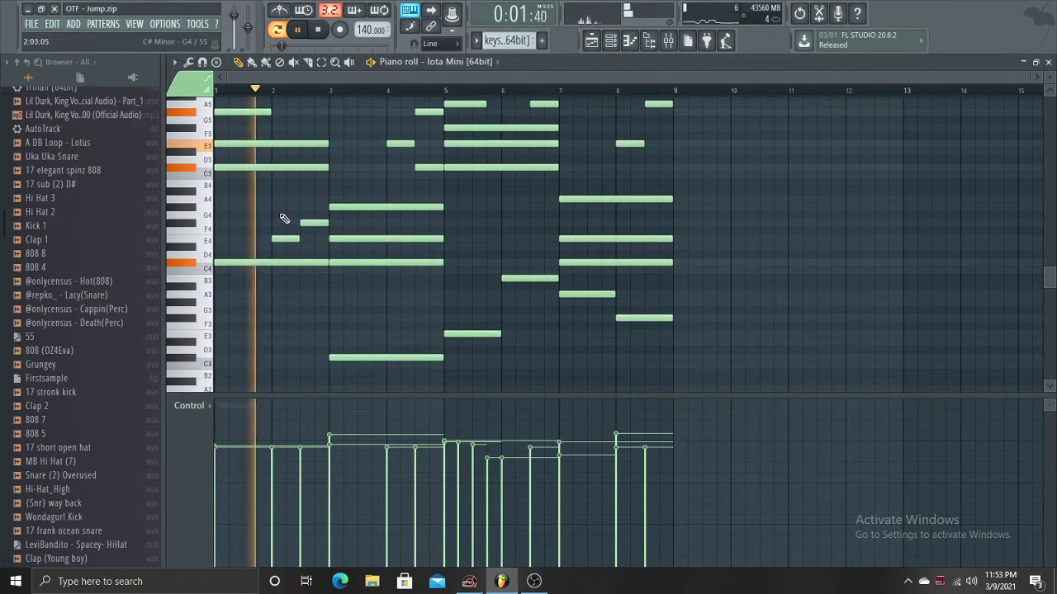
{"action": "scroll", "coordinate": [351, 201], "scroll_direction": "down", "scroll_amount": 2}
{"action": "scroll", "coordinate": [346, 192], "scroll_direction": "down", "scroll_amount": 4}
{"action": "scroll", "coordinate": [354, 198], "scroll_direction": "up", "scroll_amount": 6}
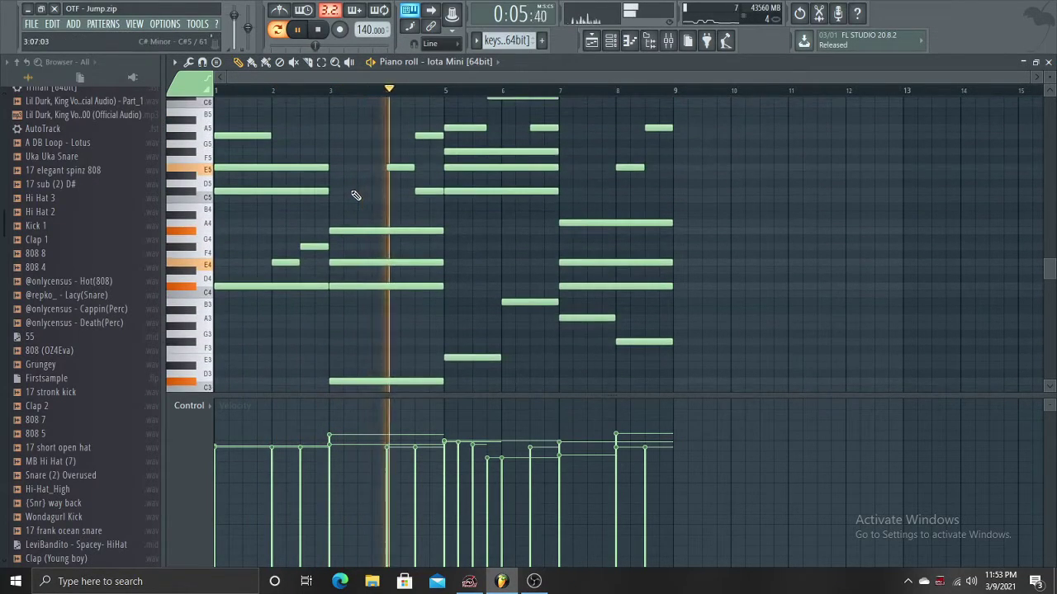
{"action": "scroll", "coordinate": [422, 201], "scroll_direction": "up", "scroll_amount": 2}
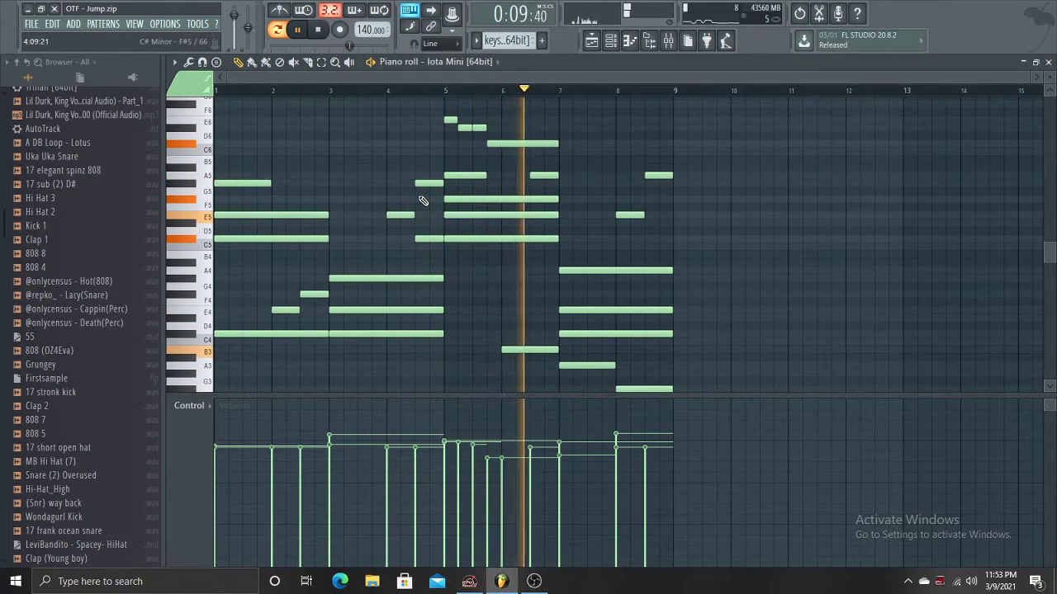
{"action": "scroll", "coordinate": [627, 169], "scroll_direction": "down", "scroll_amount": 2}
{"action": "key", "text": "space"}
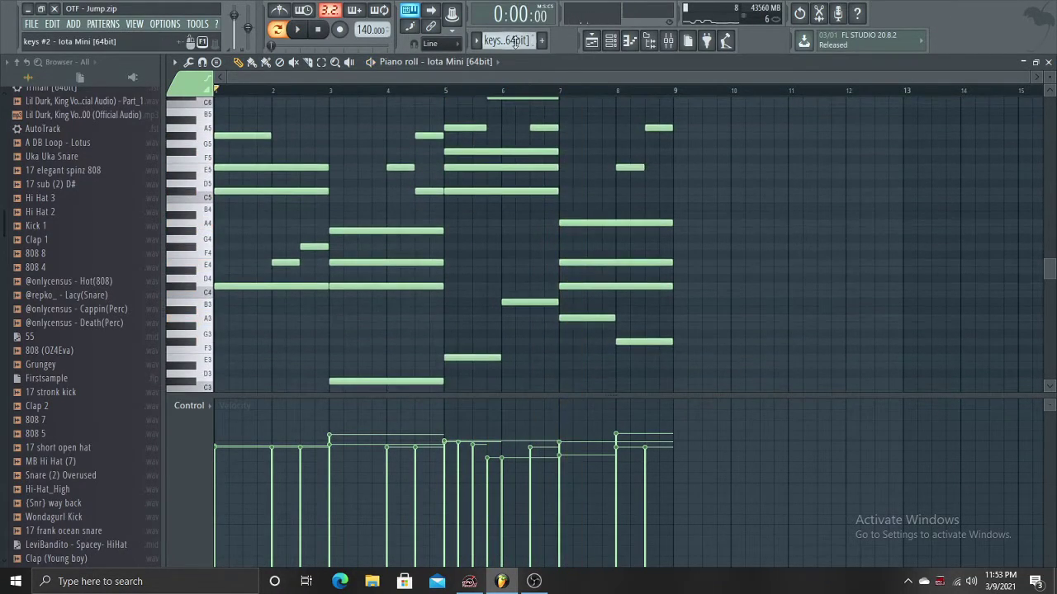
Switch to the keys #2 Keyscape pattern and inspect the Keyscape and Omnisphere #2 instruments in the channel rack.
{"action": "scroll", "coordinate": [515, 41], "scroll_direction": "down", "scroll_amount": 1}
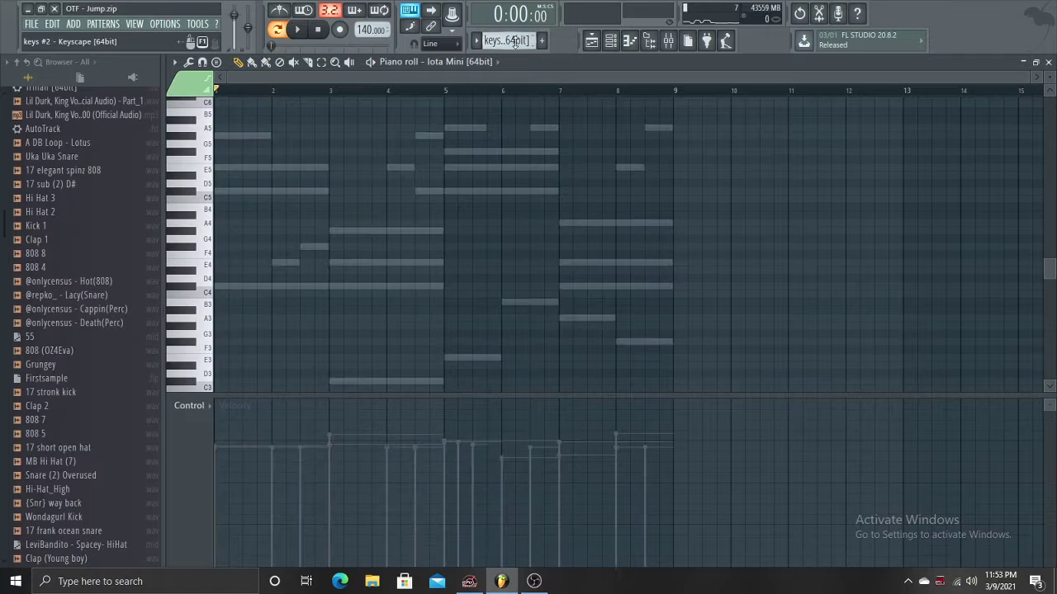
{"action": "double_click", "coordinate": [266, 167]}
{"action": "left_click", "coordinate": [611, 42]}
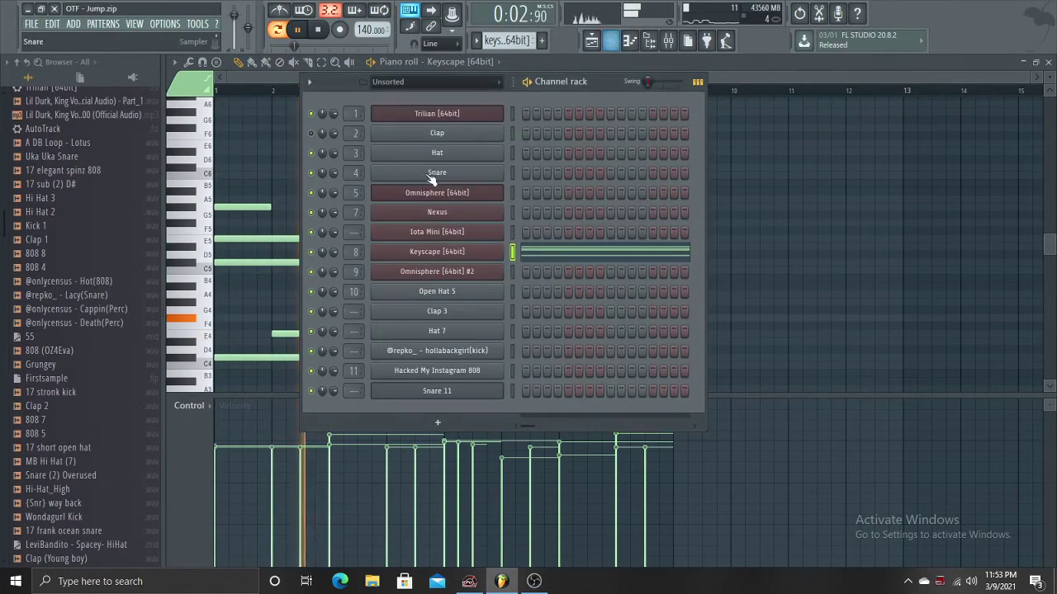
{"action": "left_click", "coordinate": [444, 252]}
{"action": "left_click", "coordinate": [952, 141]}
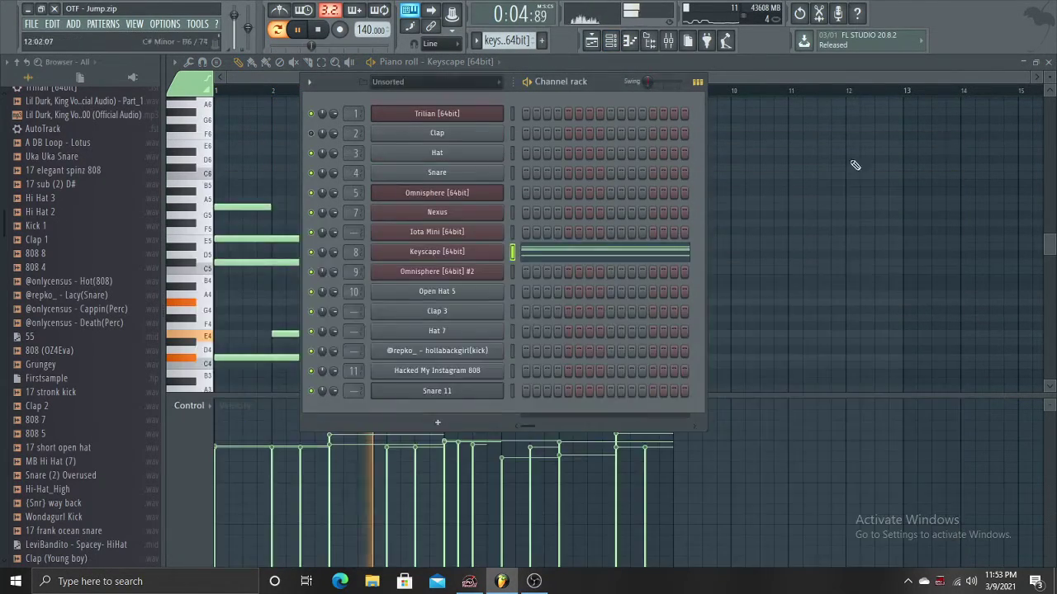
{"action": "left_click", "coordinate": [467, 274]}
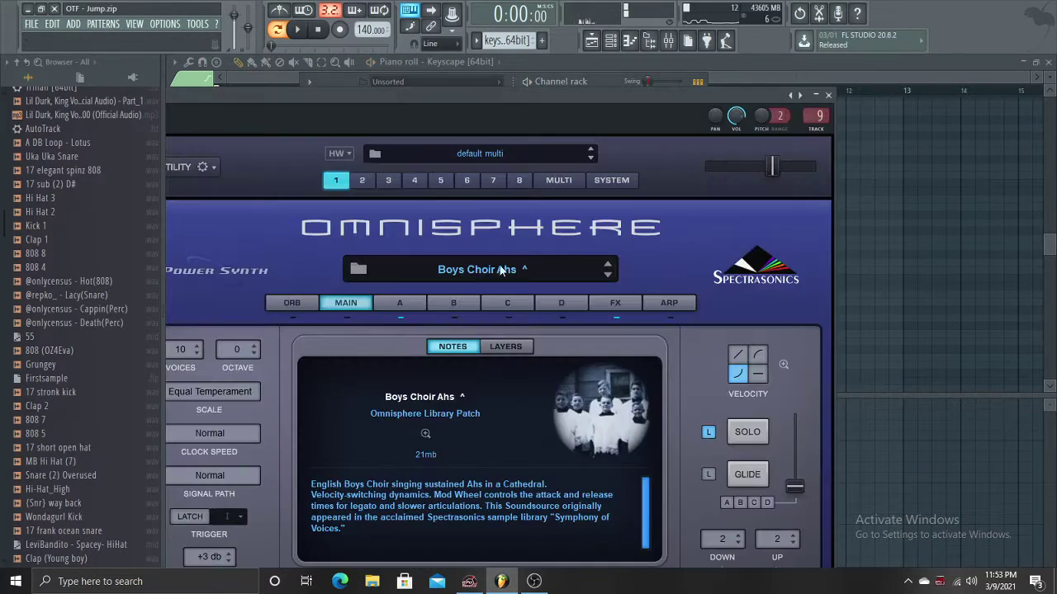
{"action": "left_click", "coordinate": [829, 95]}
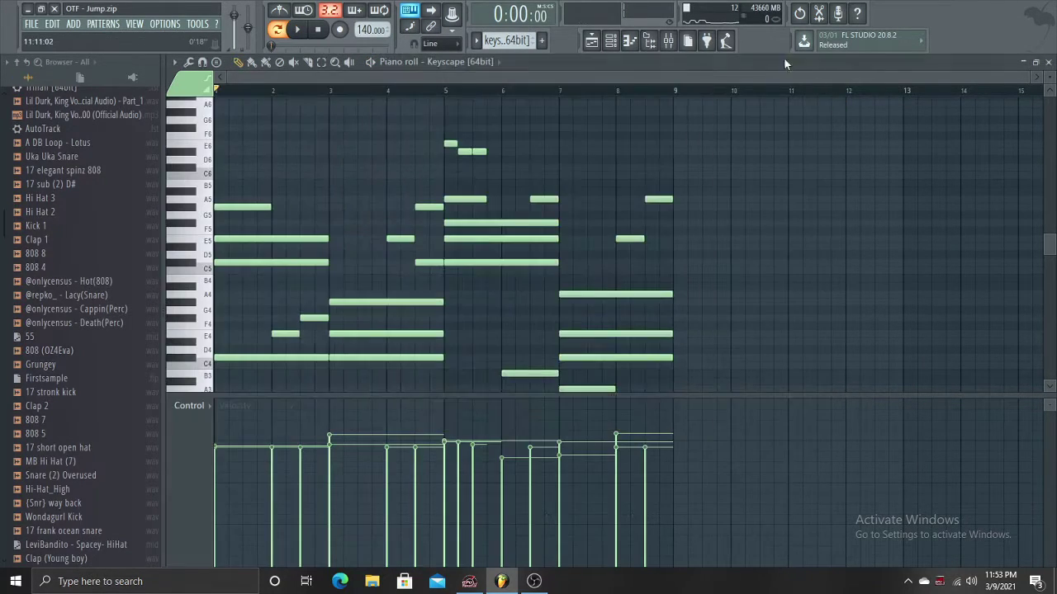
Open Pattern 2 from Track 3, play it, and inspect the preset loaded in its Nexus instrument.
{"action": "left_click", "coordinate": [593, 41]}
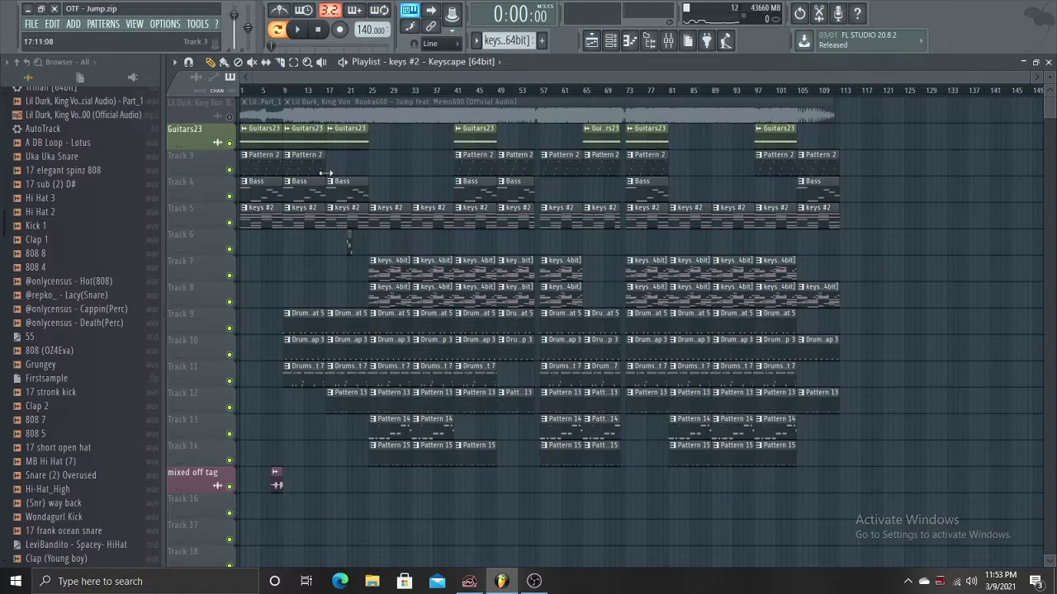
{"action": "double_click", "coordinate": [297, 163]}
{"action": "key", "text": "space"}
{"action": "left_click", "coordinate": [611, 43]}
{"action": "left_click", "coordinate": [436, 212]}
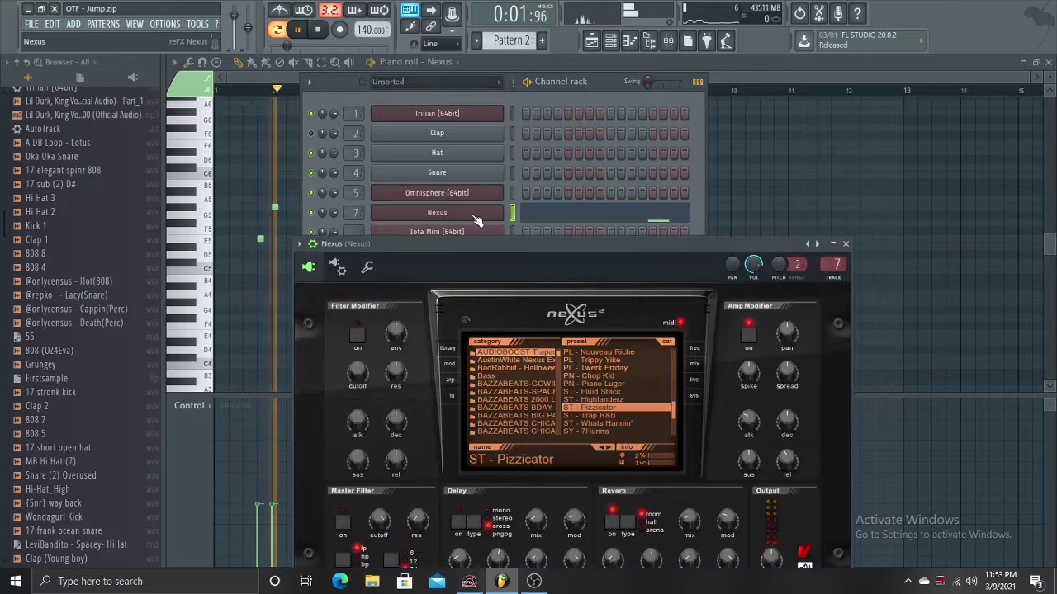
{"action": "left_click", "coordinate": [845, 244]}
Inspect the Fruity parametric EQ 2 and Fruity Filter effects on the Nexus mixer track.
{"action": "left_click", "coordinate": [668, 42]}
{"action": "left_click", "coordinate": [1003, 121]}
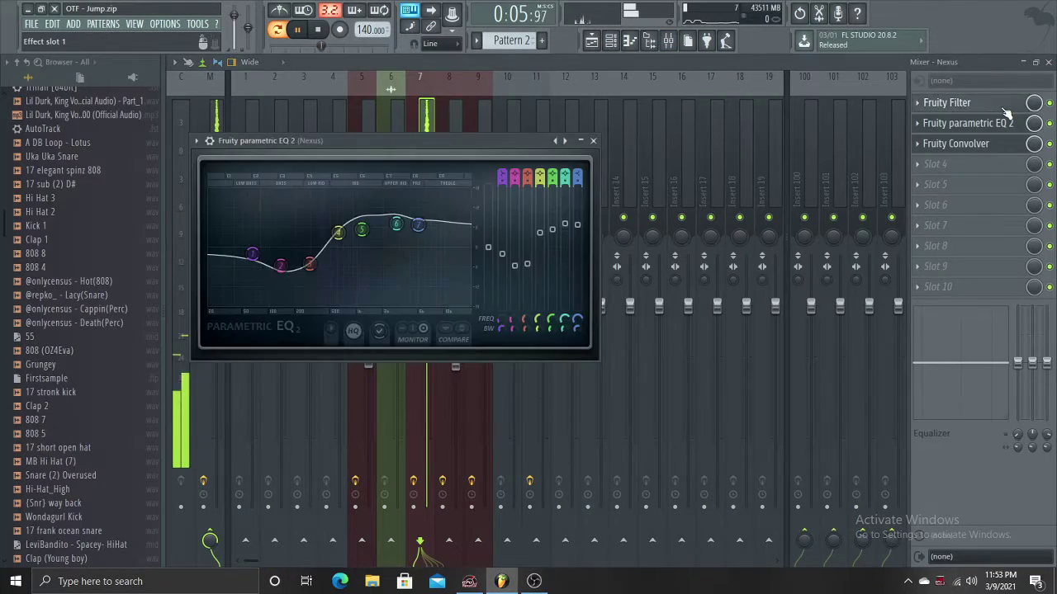
{"action": "left_click", "coordinate": [982, 103]}
{"action": "left_click", "coordinate": [515, 124]}
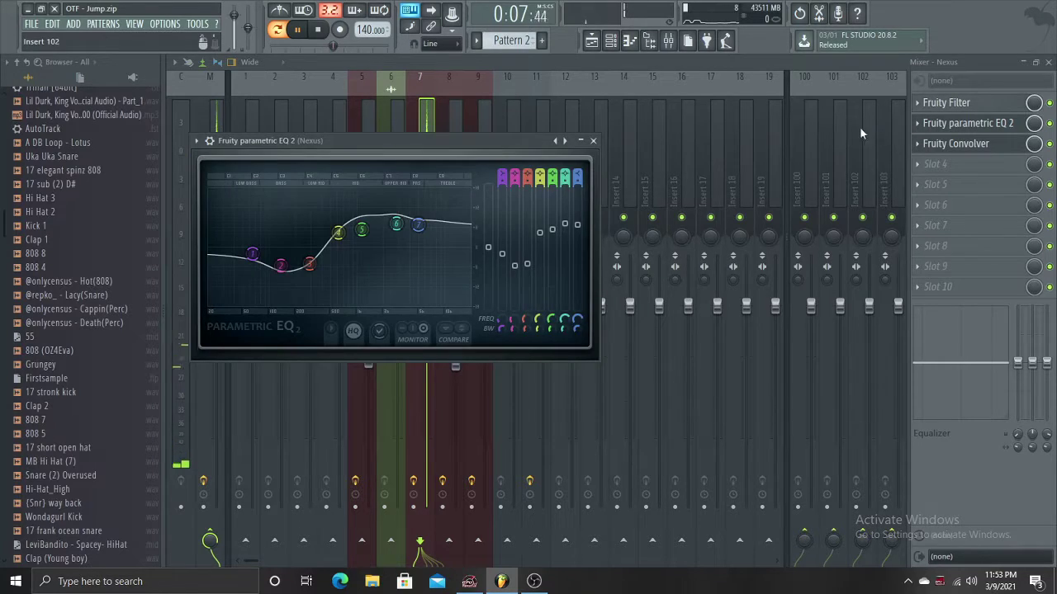
{"action": "left_click", "coordinate": [593, 141]}
{"action": "left_click", "coordinate": [675, 157]}
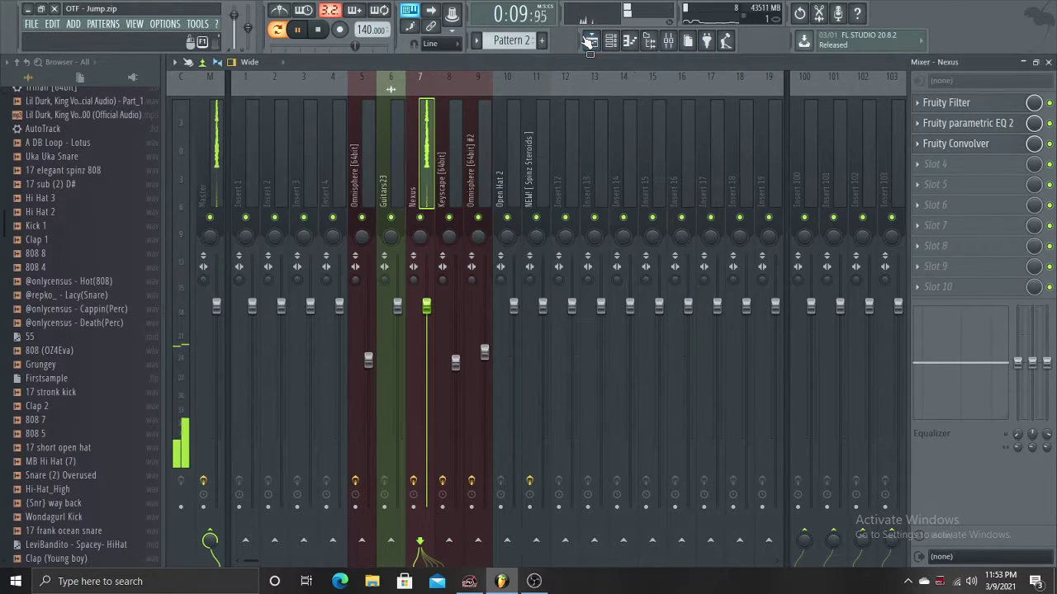
Open Pattern 14 from Track 13 in the playlist and play its 808 notes from the start in the piano roll.
{"action": "left_click", "coordinate": [592, 43]}
{"action": "left_click", "coordinate": [610, 41]}
{"action": "left_click", "coordinate": [592, 43]}
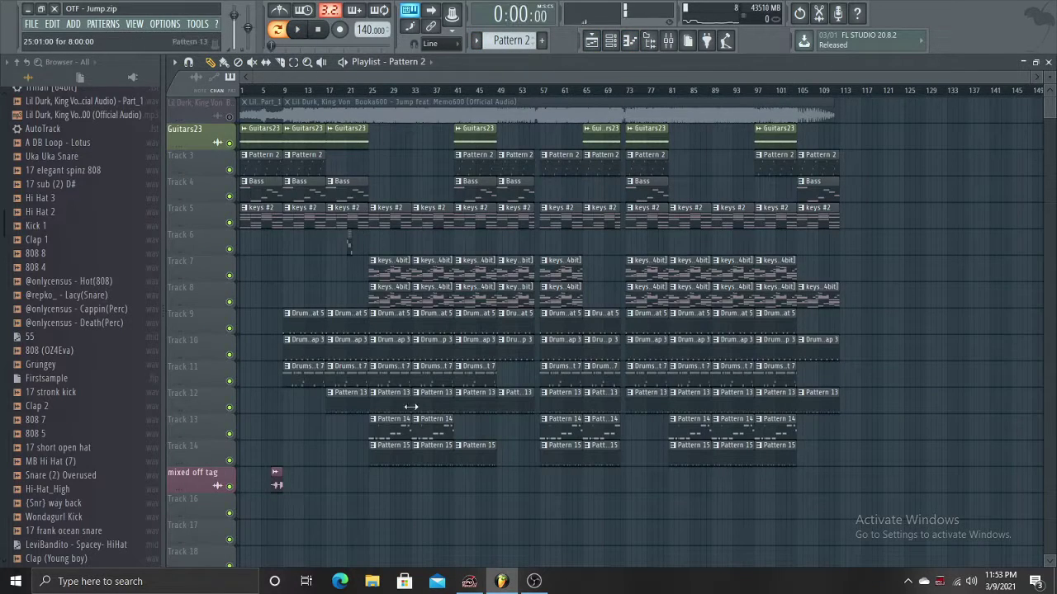
{"action": "double_click", "coordinate": [391, 431]}
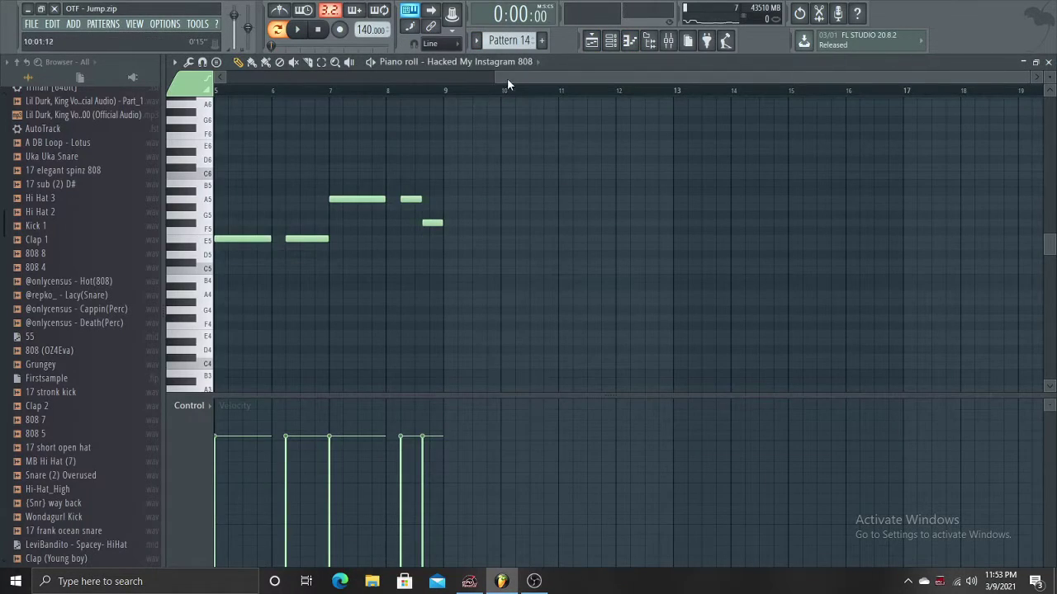
{"action": "scroll", "coordinate": [507, 83], "scroll_direction": "left", "scroll_amount": 4}
{"action": "key", "text": "space"}
Inspect the Fruity parametric EQ 2 curve on the NEW! [ Spinz Steroids ] mixer track while Pattern 14 plays.
{"action": "left_click", "coordinate": [669, 42]}
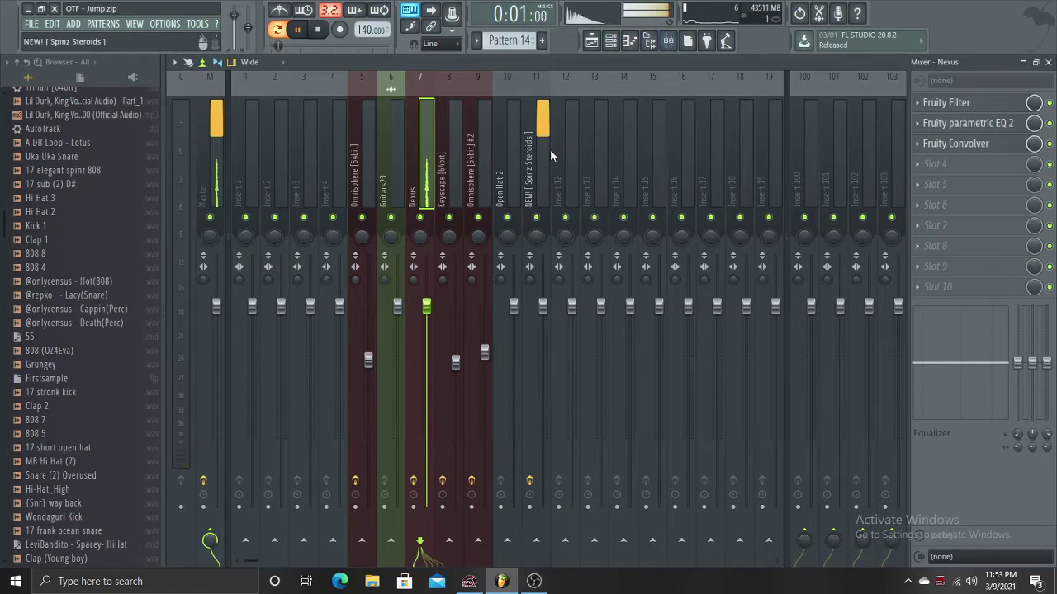
{"action": "left_click", "coordinate": [550, 148]}
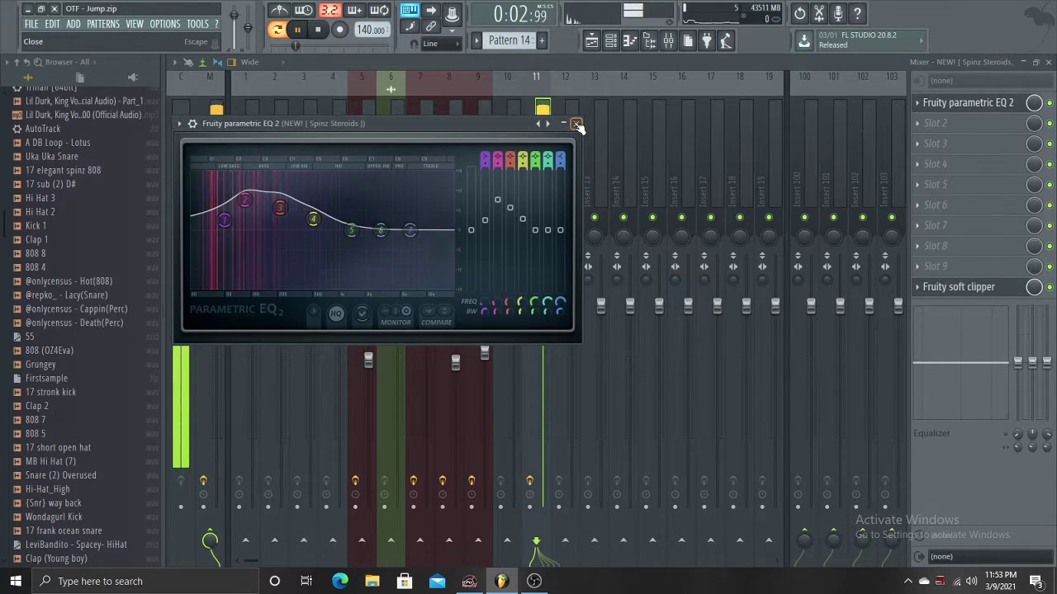
{"action": "left_click", "coordinate": [577, 123]}
{"action": "left_click", "coordinate": [363, 142]}
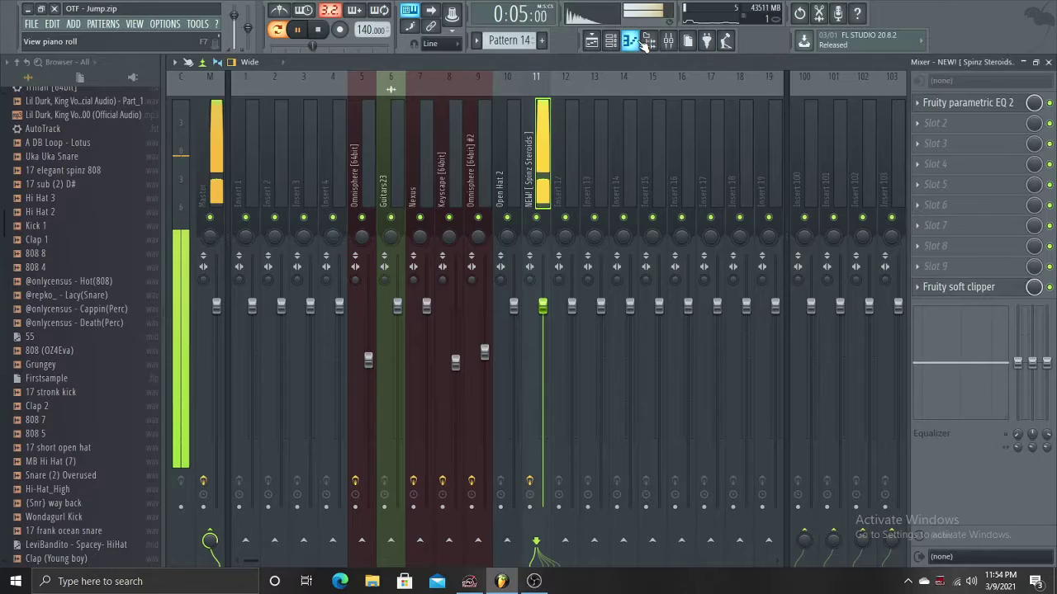
{"action": "left_click", "coordinate": [610, 41]}
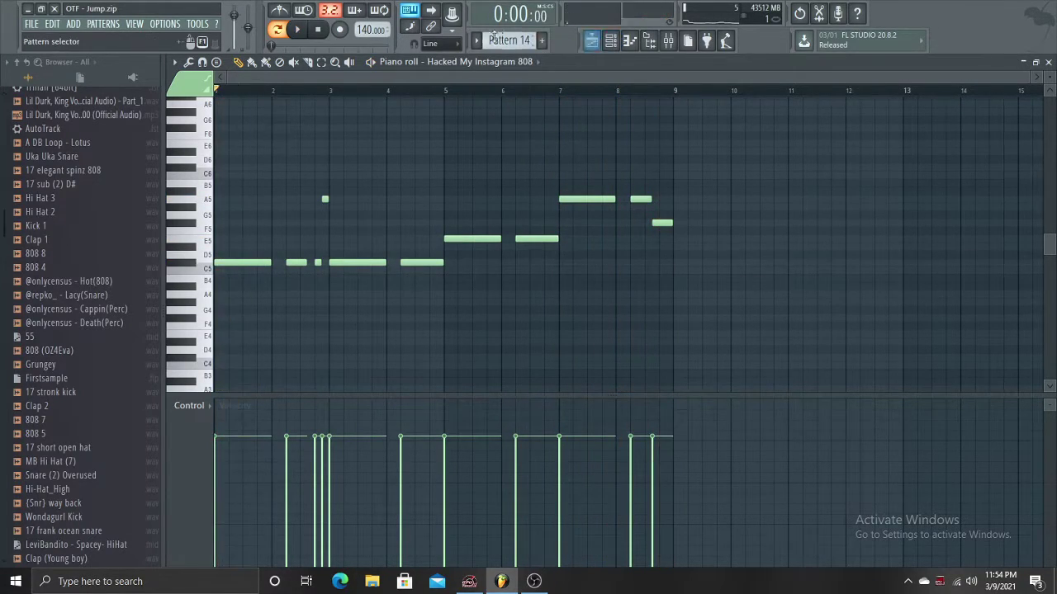
Glance at Pattern 15, then play the Drums1 - Open Hat 5 pattern from Track 9 and examine its notes.
{"action": "left_click", "coordinate": [478, 40]}
{"action": "left_click", "coordinate": [500, 234]}
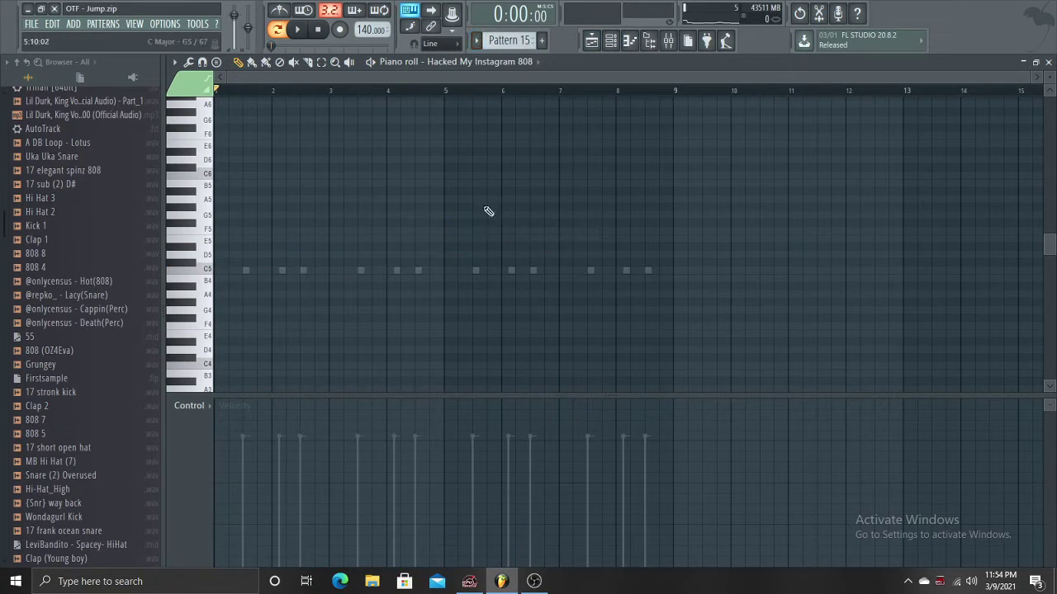
{"action": "left_click", "coordinate": [591, 41]}
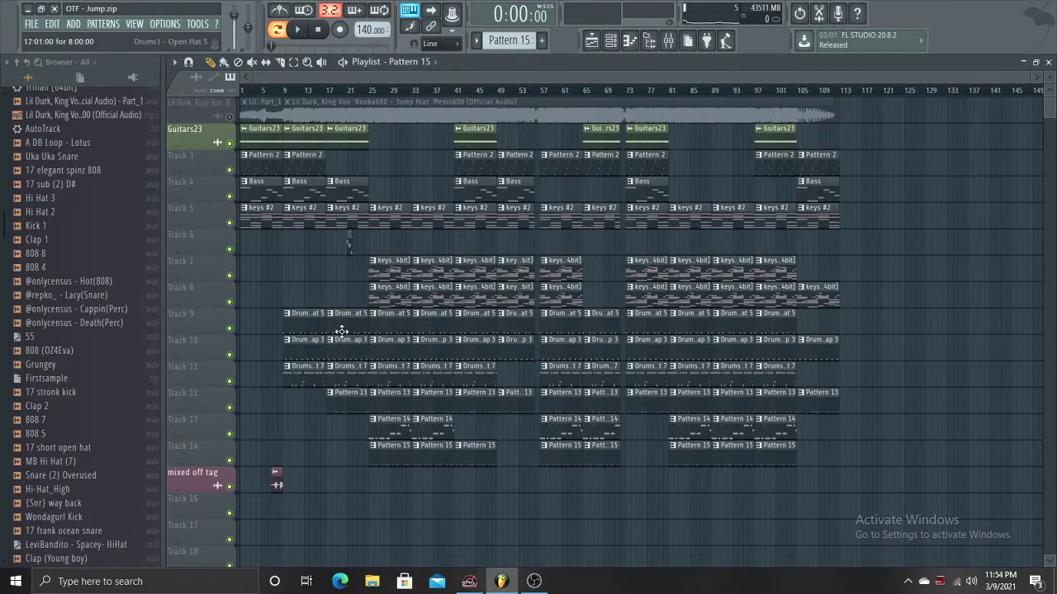
{"action": "left_click", "coordinate": [628, 41]}
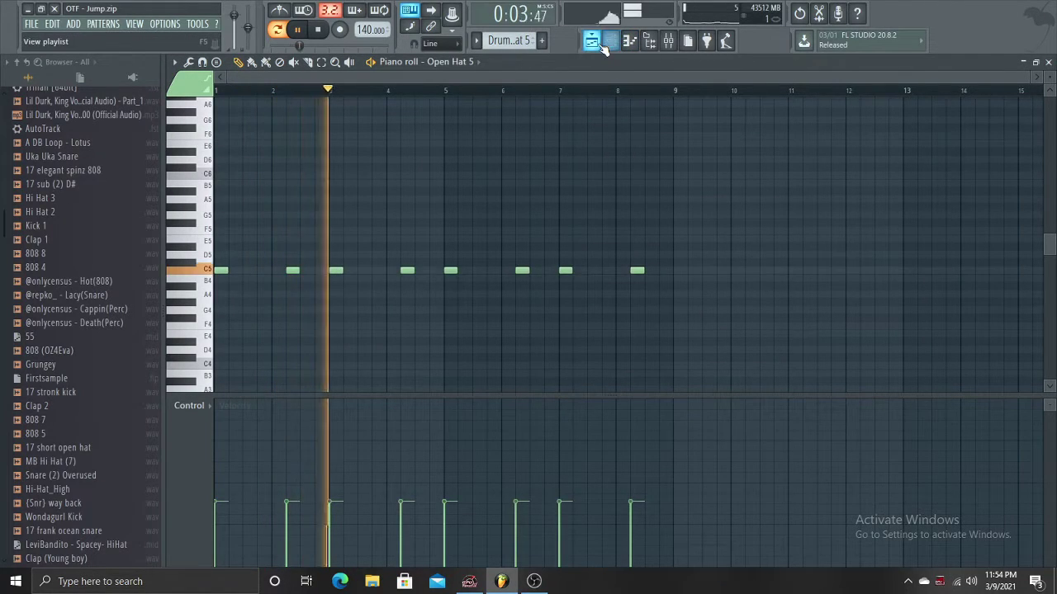
{"action": "key", "text": "F5"}
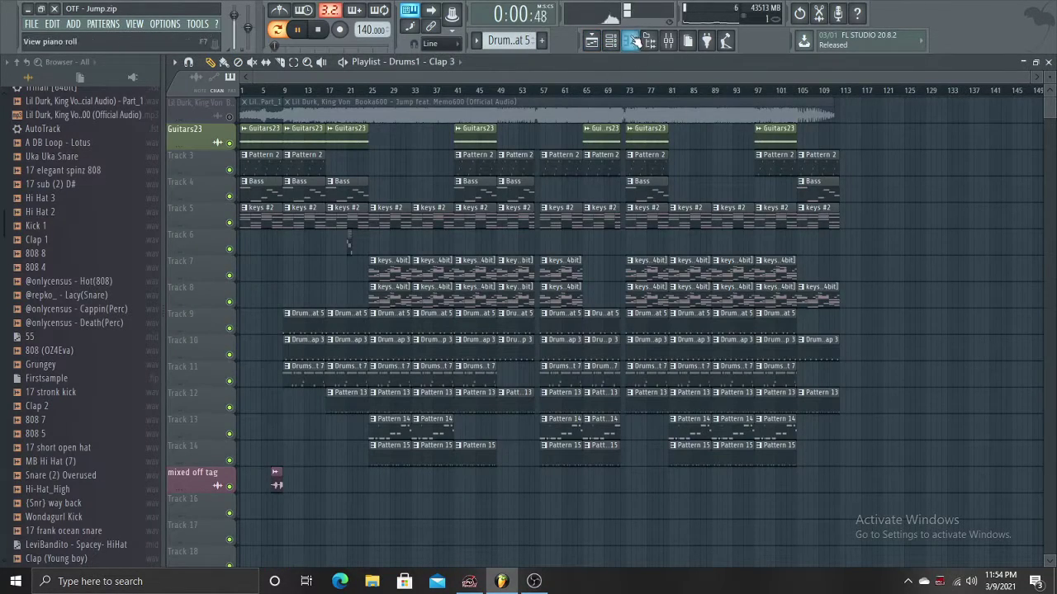
{"action": "left_click", "coordinate": [632, 41]}
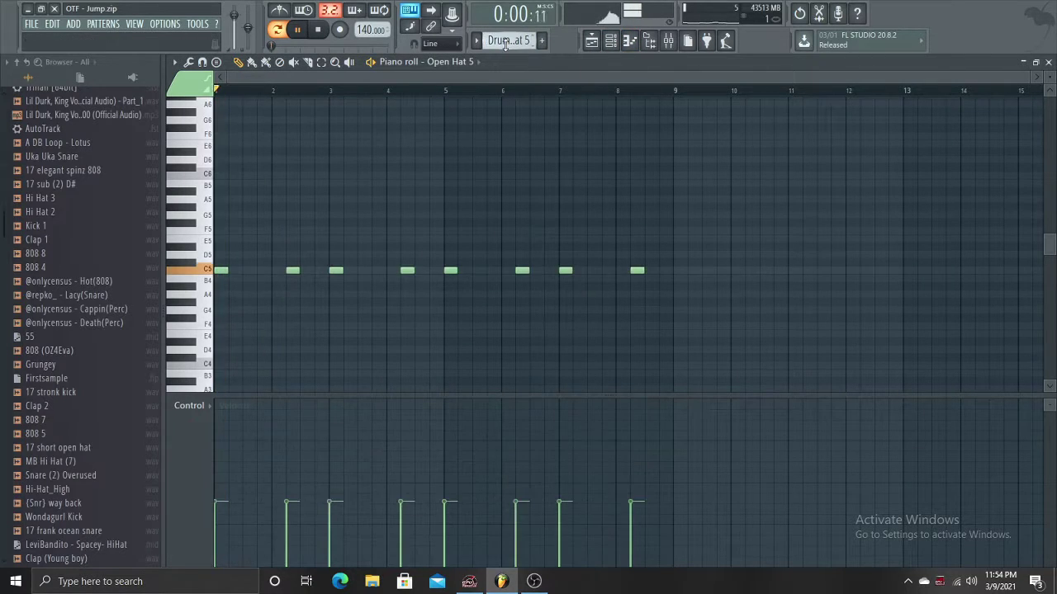
Switch to the Drums1 - Clap 3 pattern, play it and show its notes in the piano roll.
{"action": "scroll", "coordinate": [505, 43], "scroll_direction": "up", "scroll_amount": 2}
{"action": "key", "text": "space"}
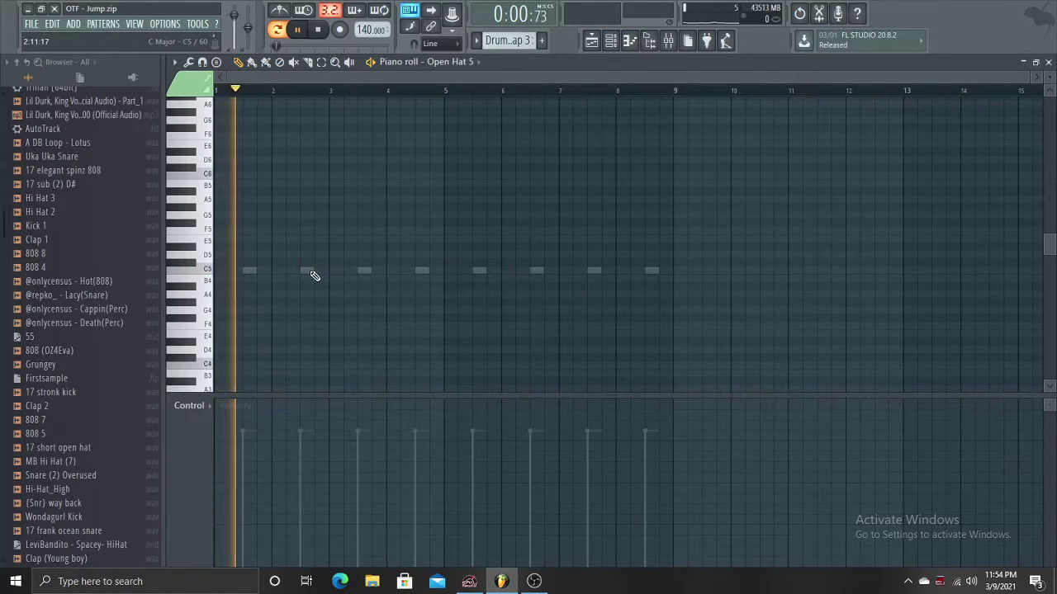
{"action": "double_click", "coordinate": [307, 271]}
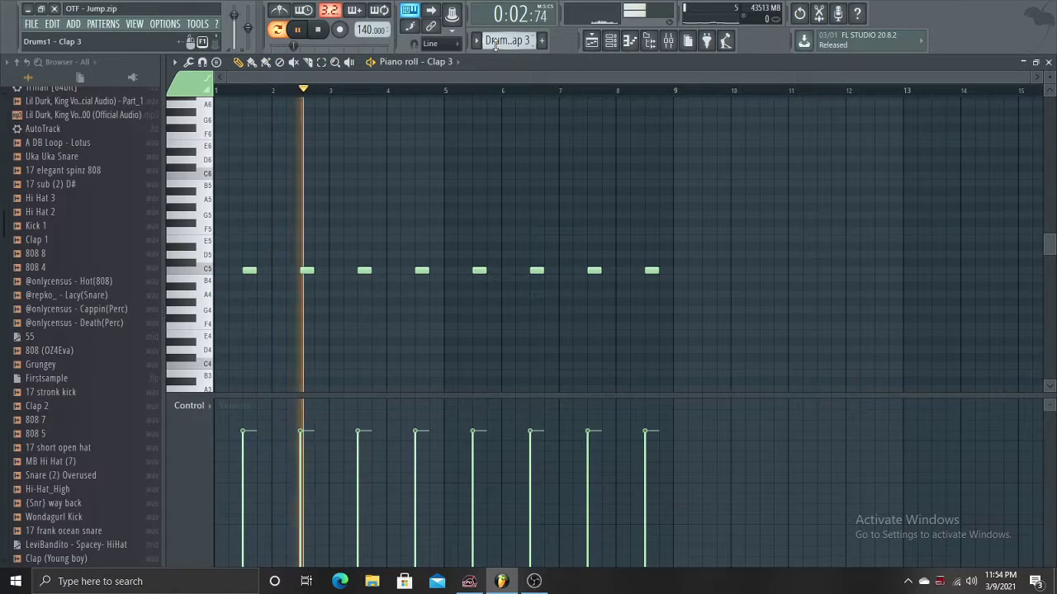
Play the Drums1 - Hat 7 pattern and examine its hi-hat notes in the piano roll.
{"action": "scroll", "coordinate": [495, 42], "scroll_direction": "up", "scroll_amount": 1}
{"action": "key", "text": "space"}
{"action": "double_click", "coordinate": [274, 271]}
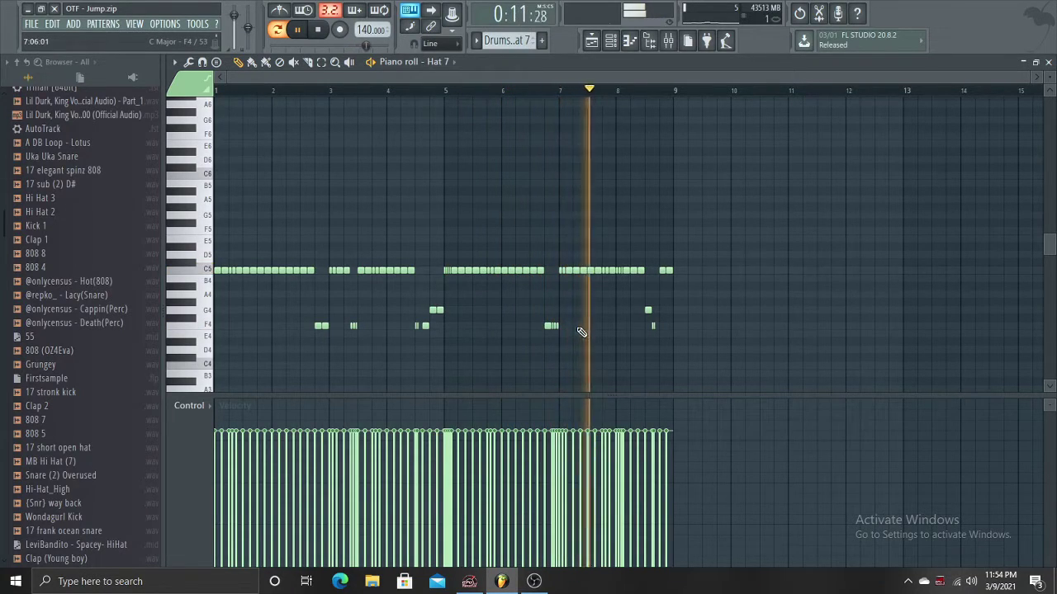
{"action": "key", "text": "space"}
Open Pattern 13 from Track 12, play it and show its kick notes in the piano roll.
{"action": "left_click", "coordinate": [593, 45]}
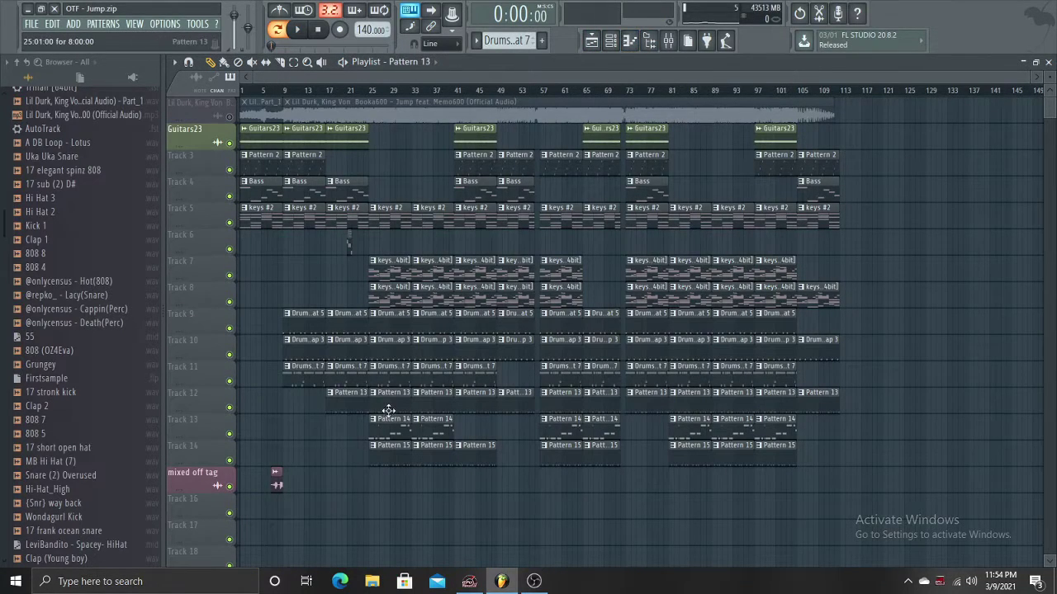
{"action": "left_click", "coordinate": [627, 43]}
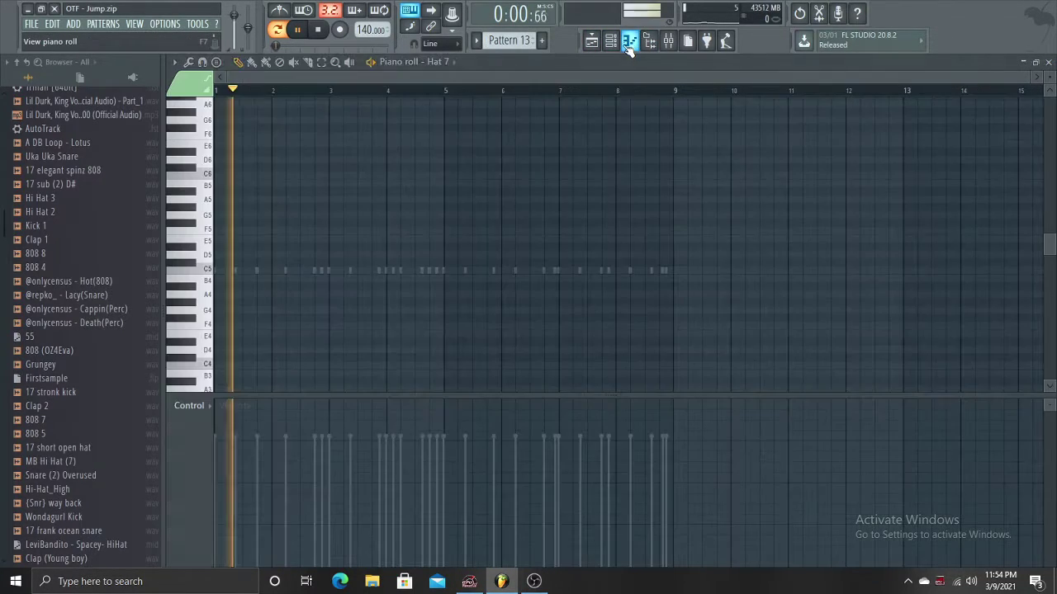
{"action": "double_click", "coordinate": [285, 272]}
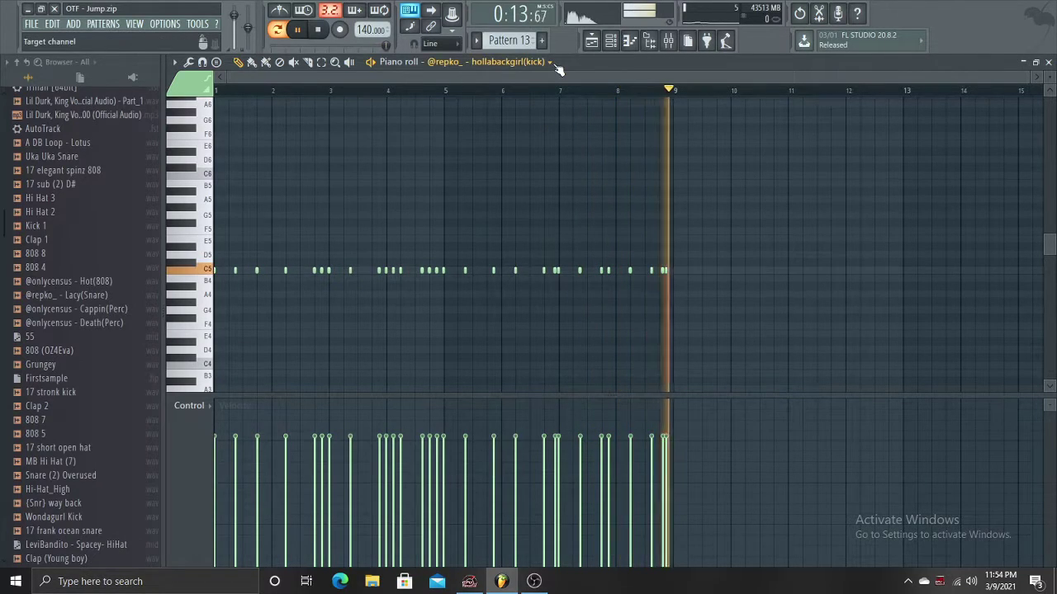
Open Pattern 15 from Track 14, play its Snare 11 notes in the piano roll and return to the playlist.
{"action": "left_click", "coordinate": [598, 43]}
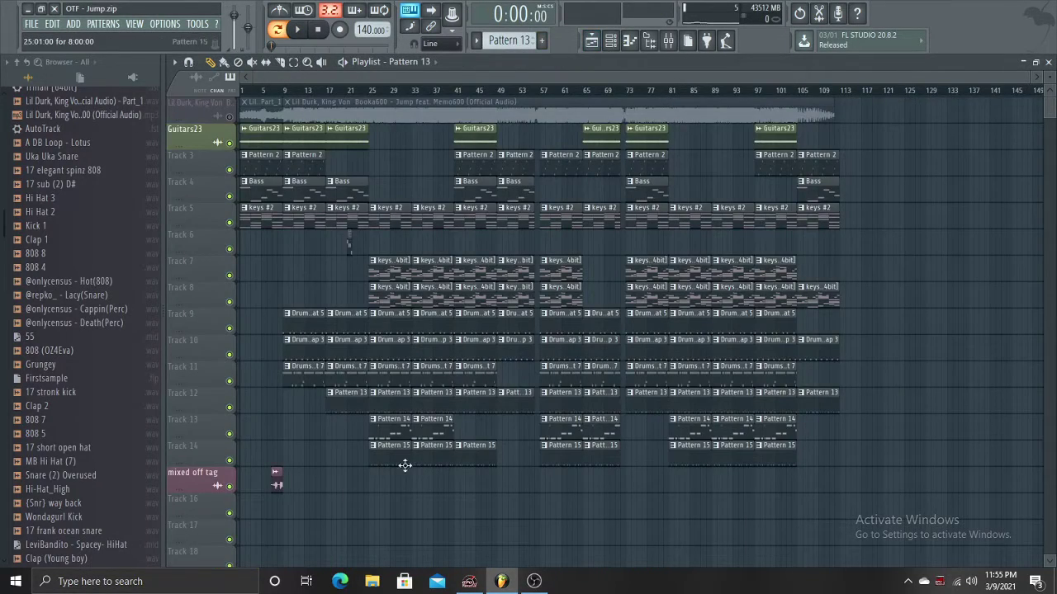
{"action": "left_click", "coordinate": [627, 50]}
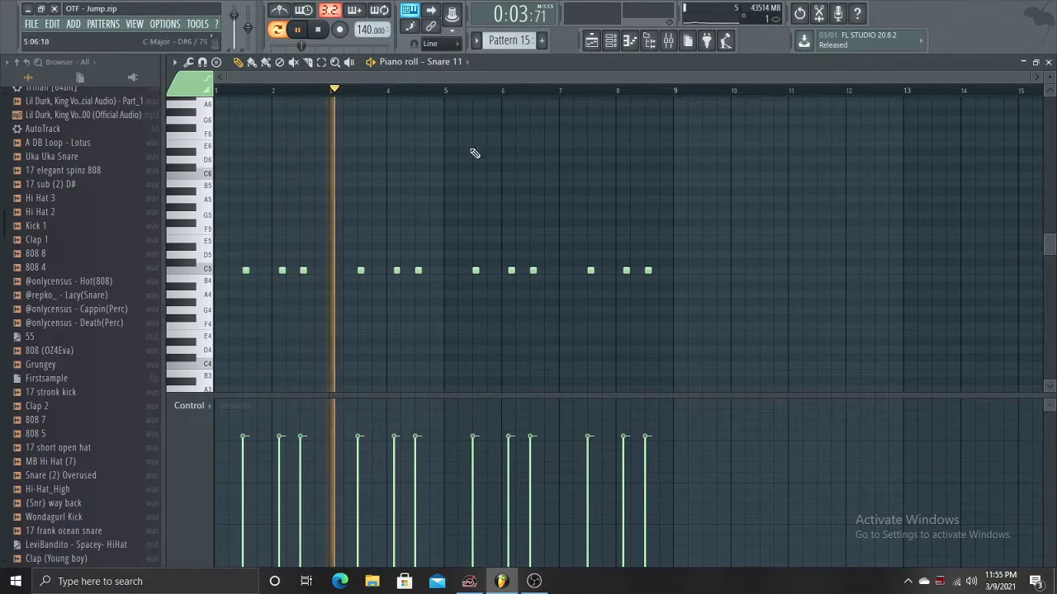
{"action": "left_click", "coordinate": [602, 48]}
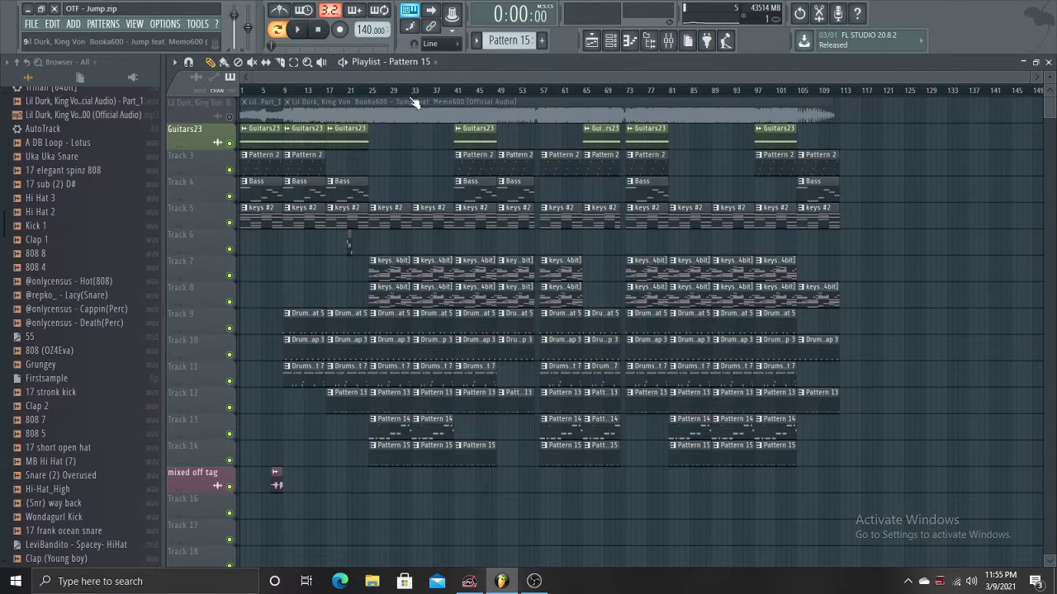
Mute Tracks 8, 7 and 5 in the playlist and play the song without those keys parts.
{"action": "left_click", "coordinate": [230, 301]}
{"action": "left_click", "coordinate": [229, 275]}
{"action": "left_click", "coordinate": [230, 223]}
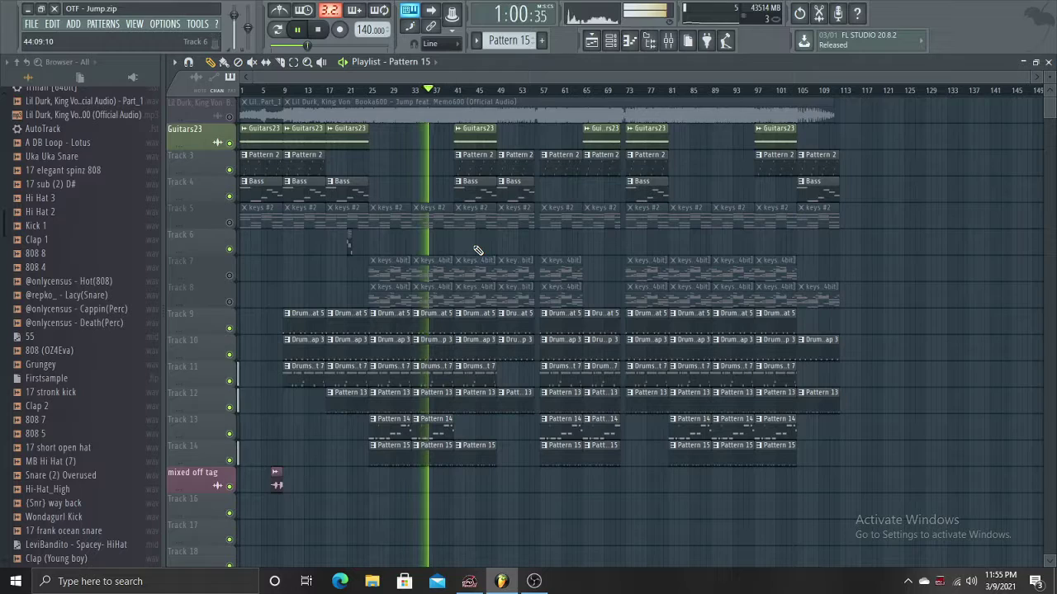
Create an automation clip for the Master track's volume and move it to Track 16 in the playlist.
{"action": "left_click", "coordinate": [667, 42]}
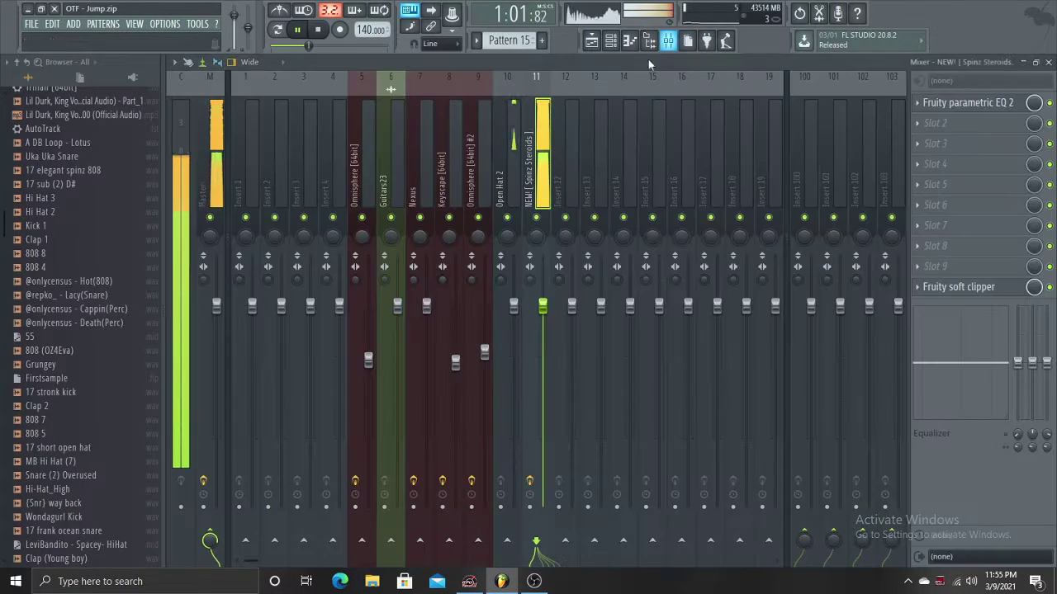
{"action": "right_click", "coordinate": [212, 306]}
{"action": "left_click", "coordinate": [260, 394]}
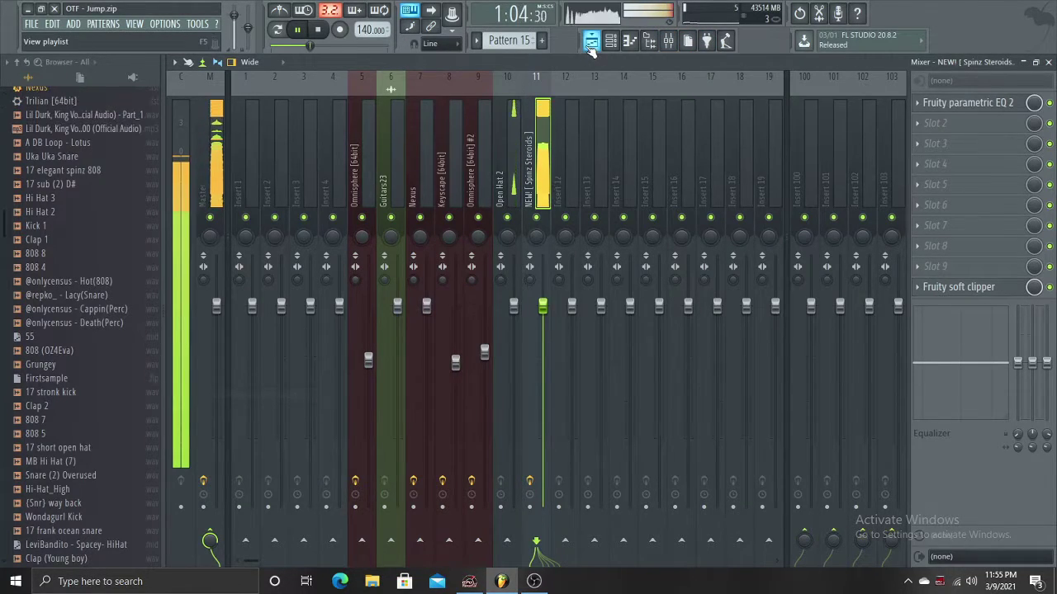
{"action": "left_click", "coordinate": [591, 41]}
{"action": "left_click_drag", "start_coordinate": [293, 157], "coordinate": [292, 433]}
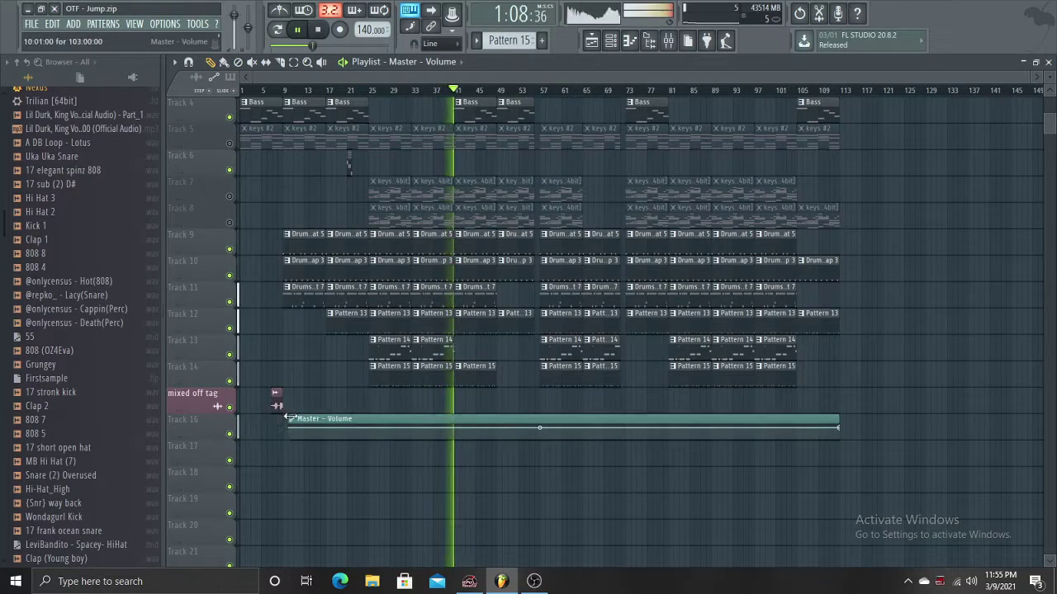
Extend the Master - Volume clip back to bar 1 and shape a fade-out from about bar 105 to its end.
{"action": "key", "text": "space"}
{"action": "right_click", "coordinate": [281, 420]}
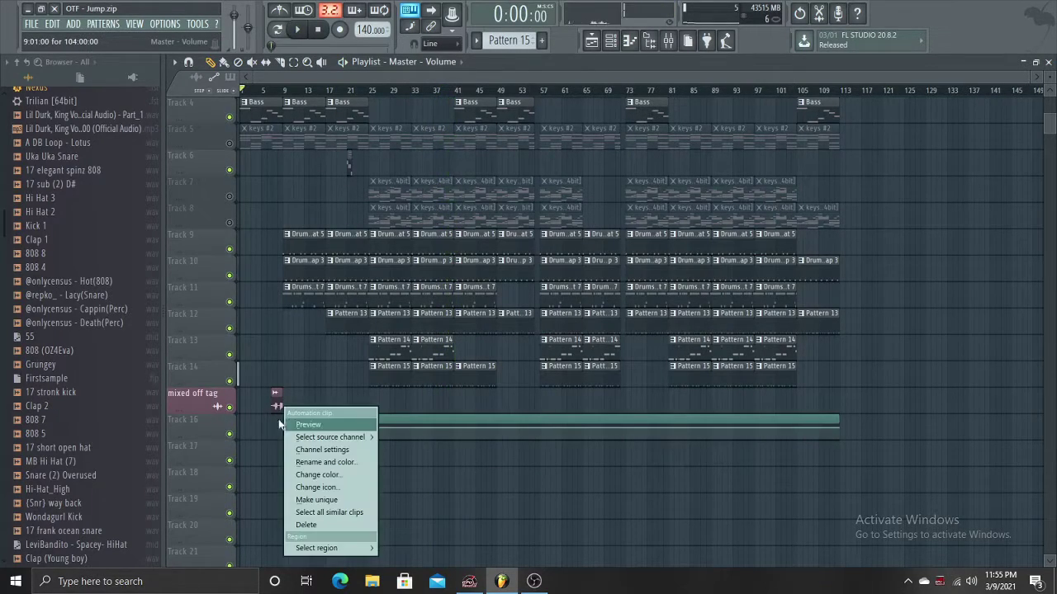
{"action": "left_click", "coordinate": [406, 415]}
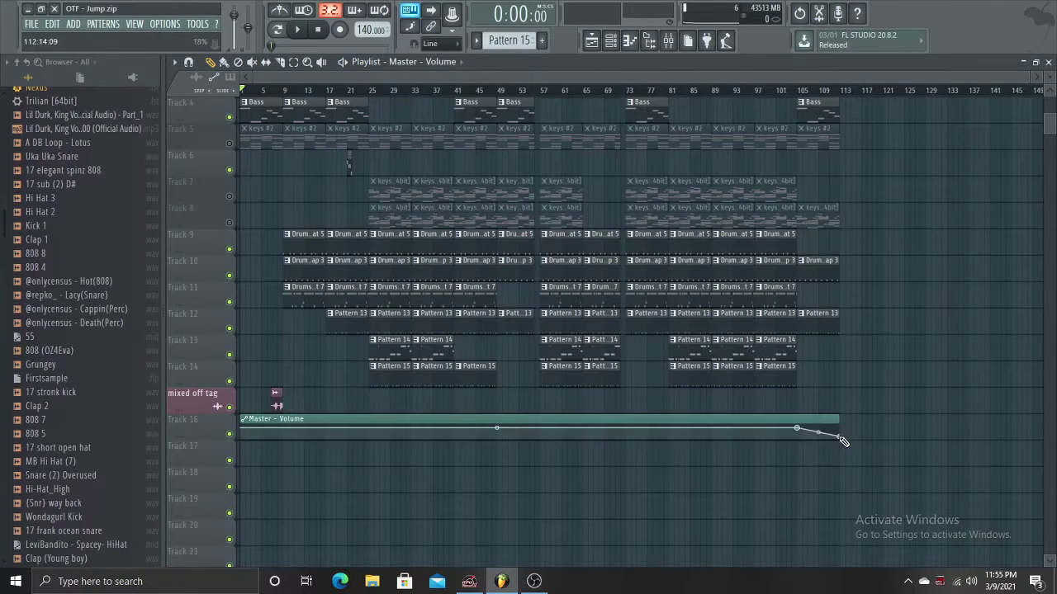
Unmute all tracks except the reference audio on Track 1, turn on auto-scrolling and play the full song.
{"action": "scroll", "coordinate": [393, 219], "scroll_direction": "up", "scroll_amount": 3}
{"action": "left_click", "coordinate": [231, 116]}
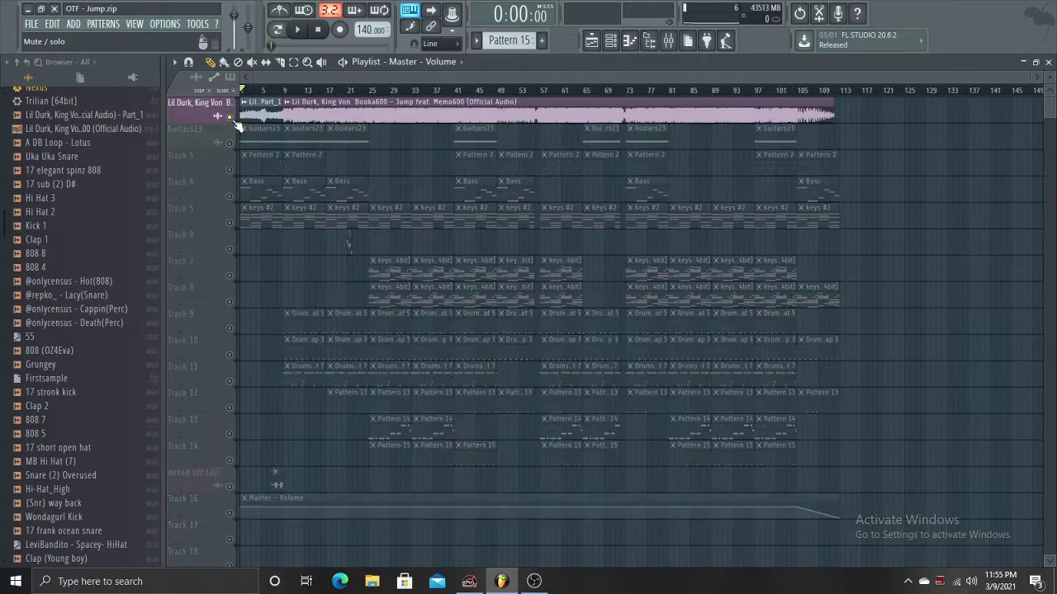
{"action": "left_click", "coordinate": [431, 10]}
{"action": "left_click_drag", "start_coordinate": [1038, 91], "coordinate": [325, 78]}
{"action": "key", "text": "space"}
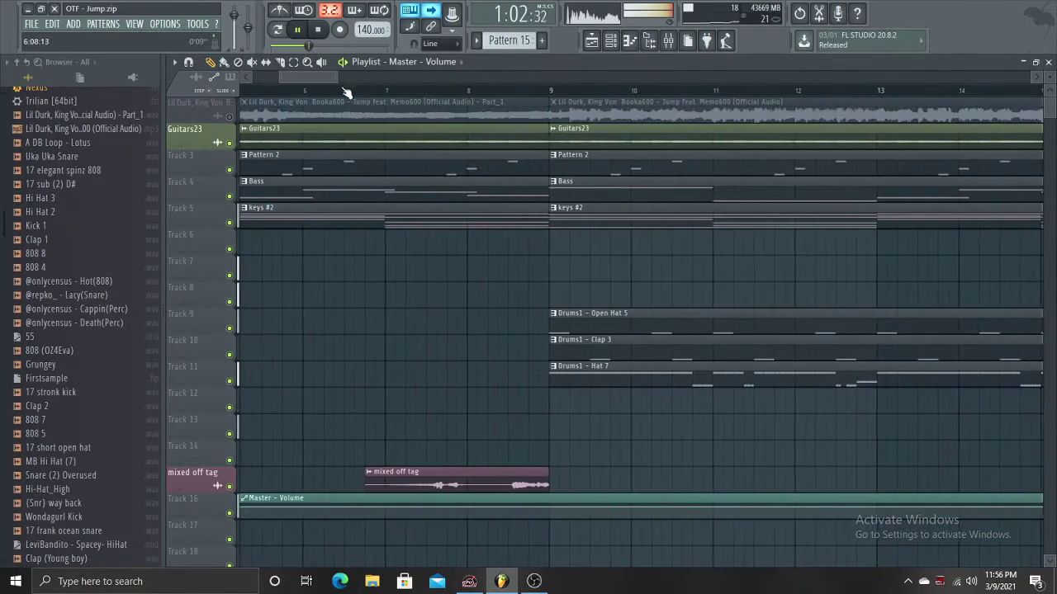
Follow the full arrangement through to its closing fade-out during playback, then stop the song.
{"action": "left_click_drag", "start_coordinate": [282, 81], "coordinate": [1032, 82]}
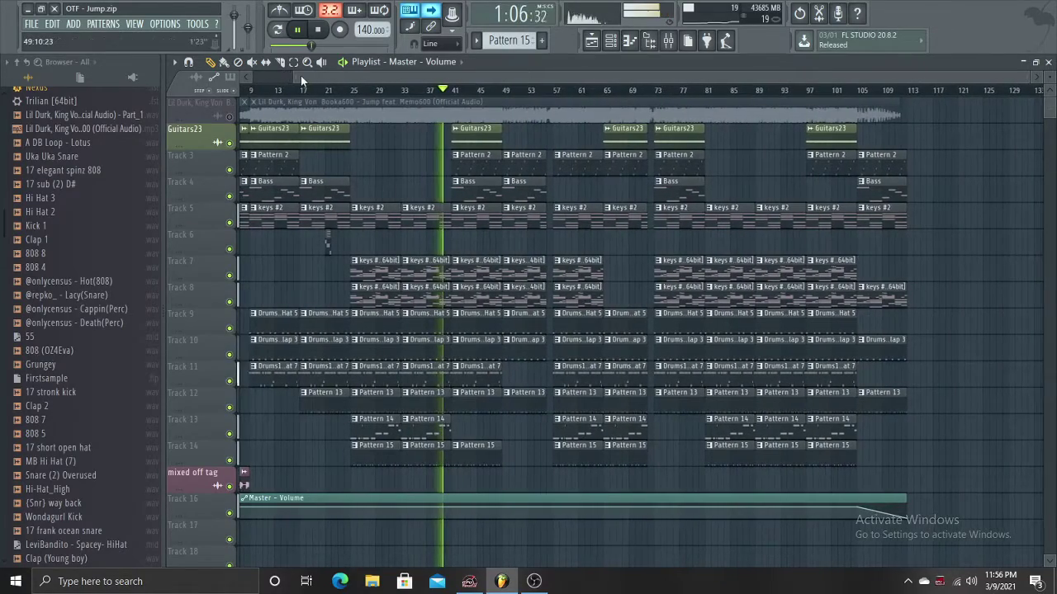
{"action": "left_click_drag", "start_coordinate": [296, 77], "coordinate": [957, 79]}
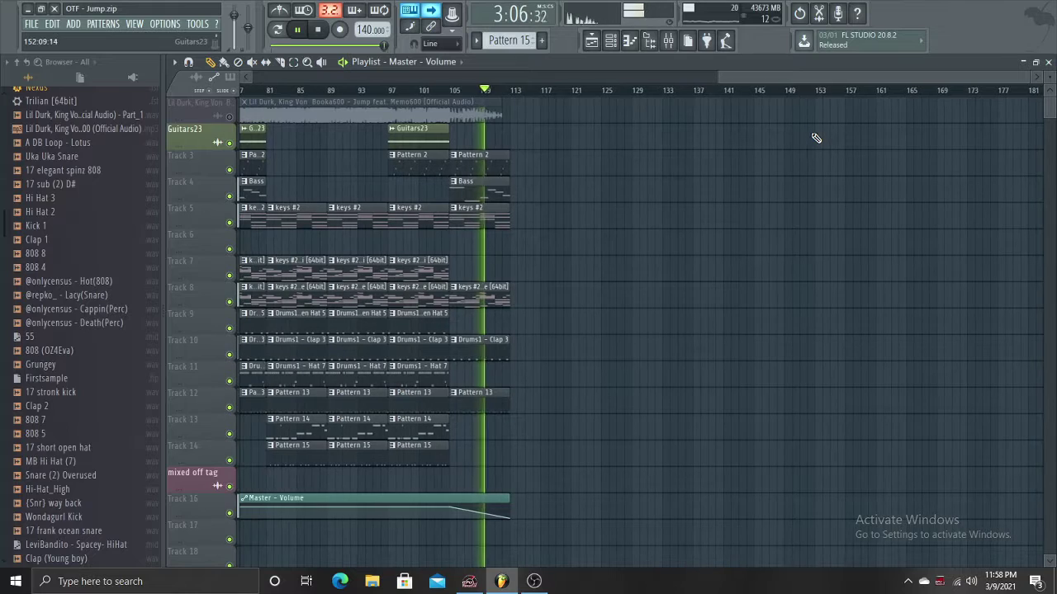
{"action": "left_click", "coordinate": [317, 28]}
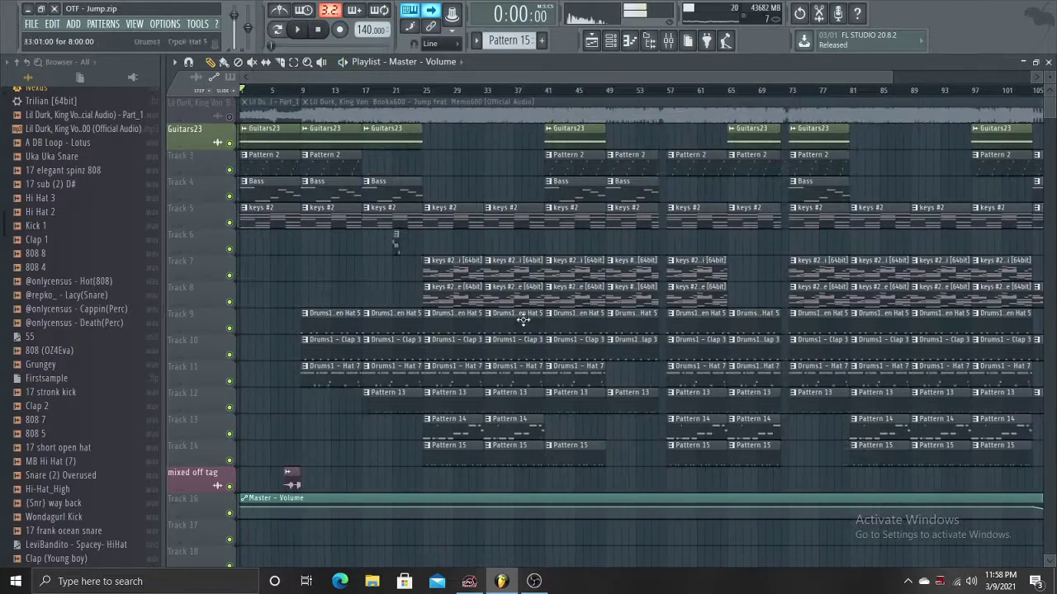